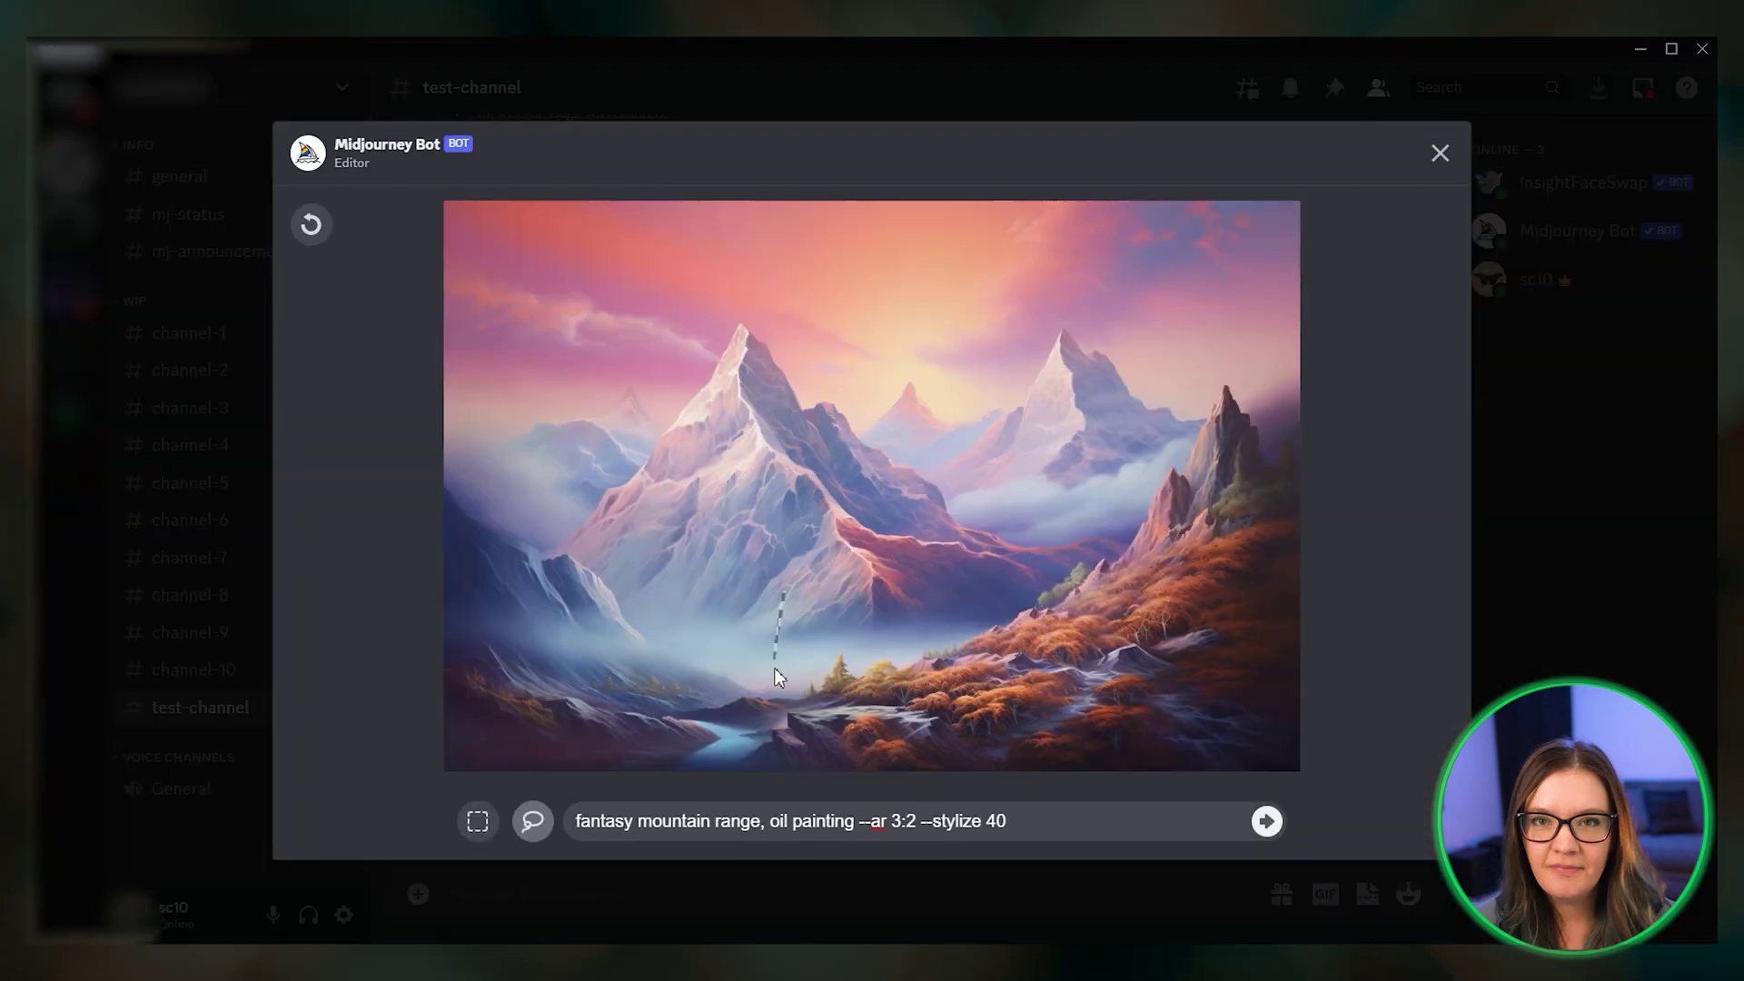
Step: Mask part of the mountain scene, change its prompt to castle, then open Vary (Region) on the dog
{"action": "left_click_drag", "start_coordinate": [776, 677], "coordinate": [793, 563]}
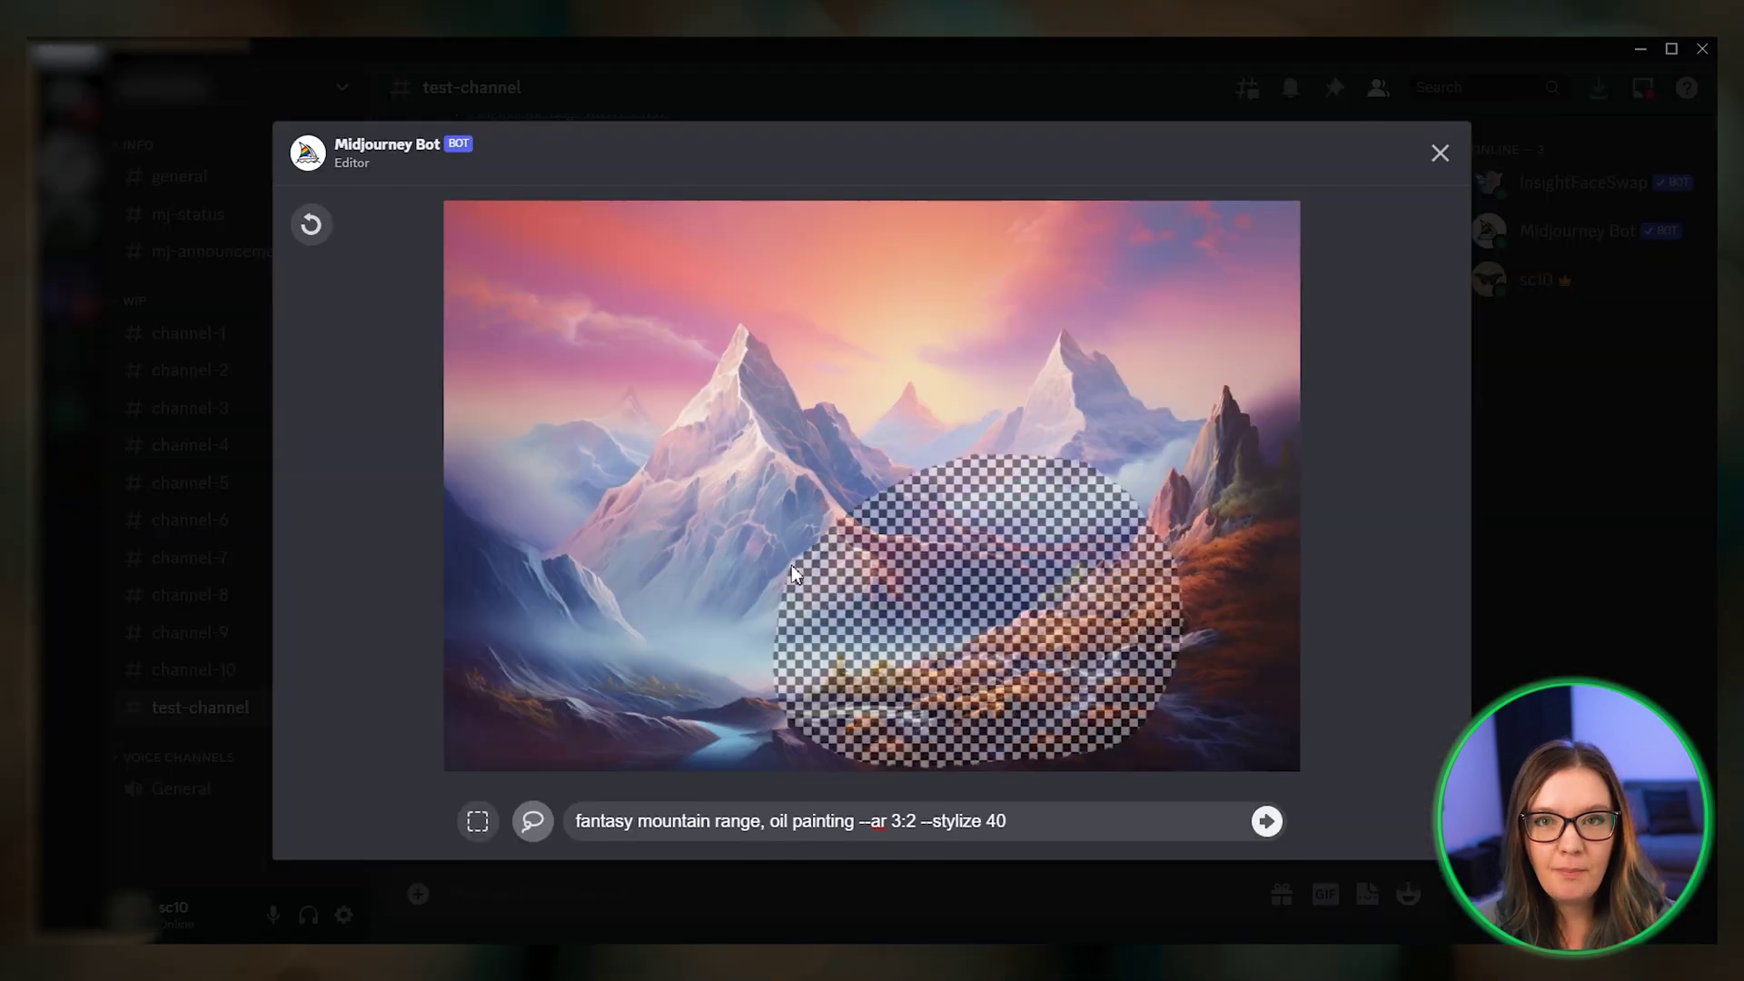
{"action": "key", "text": "BackSpace"}
{"action": "key", "text": "BackSpace"}
{"action": "key", "text": "BackSpace"}
{"action": "key", "text": "BackSpace"}
{"action": "key", "text": "BackSpace"}
{"action": "key", "text": "BackSpace"}
{"action": "key", "text": "BackSpace"}
{"action": "key", "text": "BackSpace"}
{"action": "key", "text": "BackSpace"}
{"action": "key", "text": "BackSpace"}
{"action": "key", "text": "BackSpace"}
{"action": "key", "text": "BackSpace"}
{"action": "key", "text": "BackSpace"}
{"action": "key", "text": "BackSpace"}
{"action": "type", "text": "castle"}
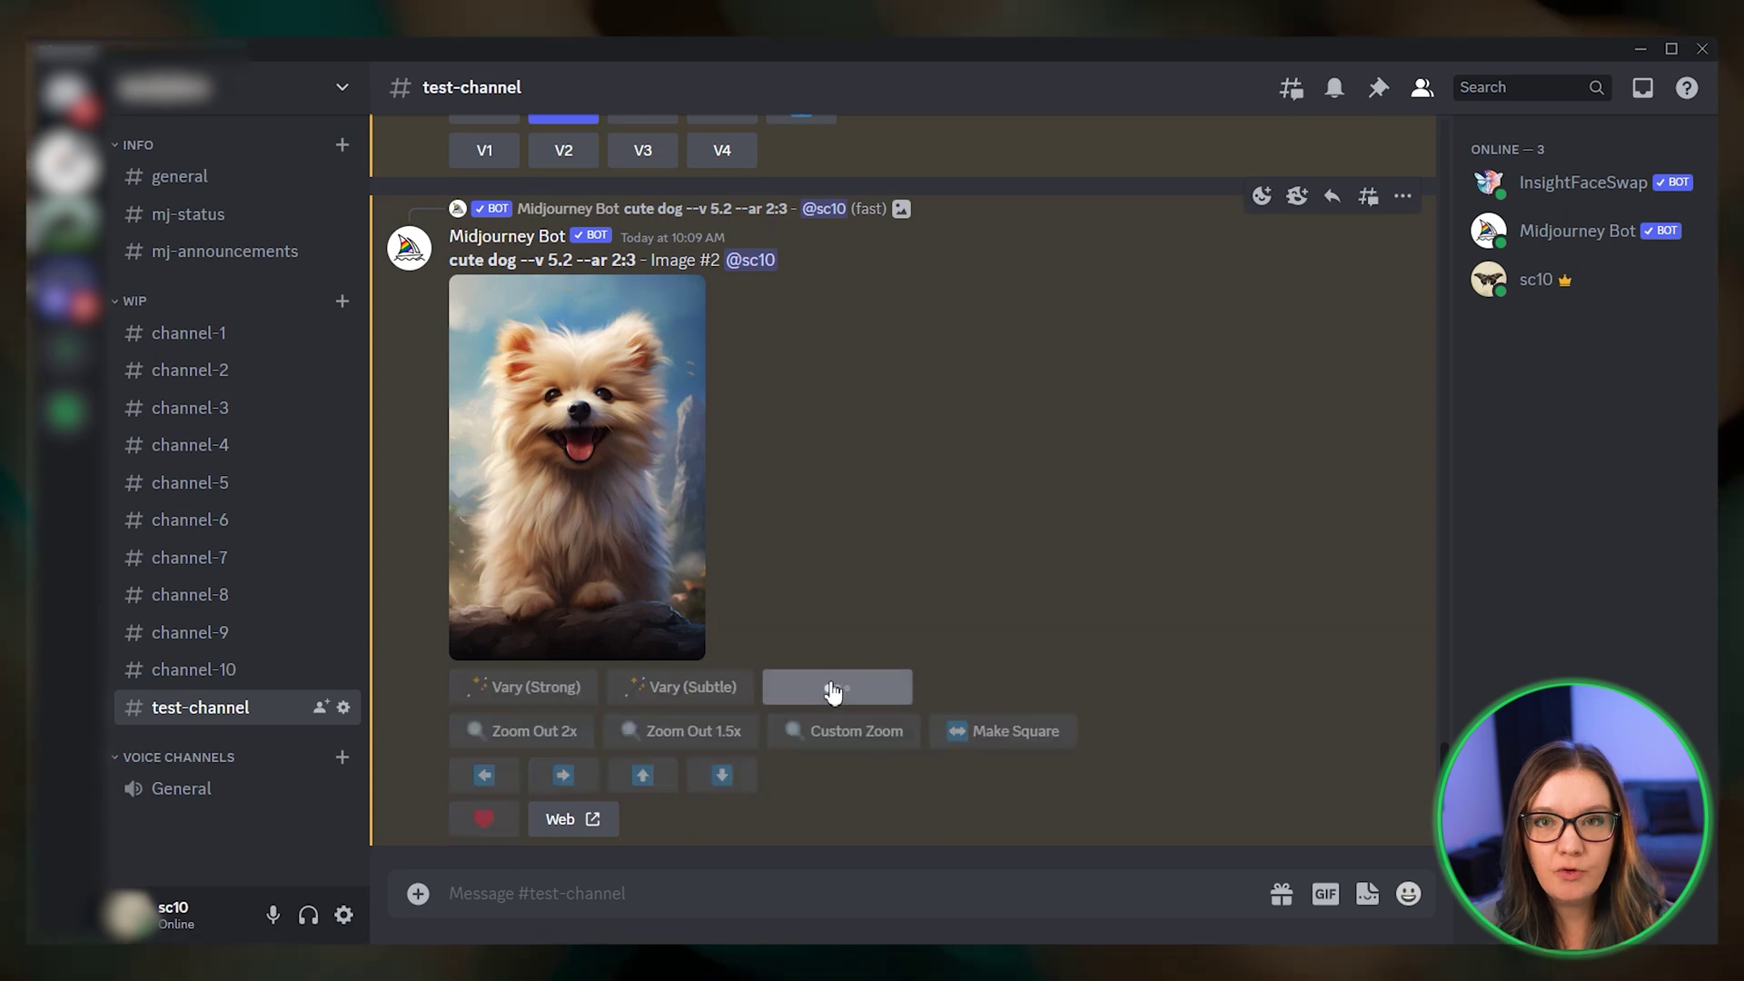
{"action": "left_click", "coordinate": [829, 689]}
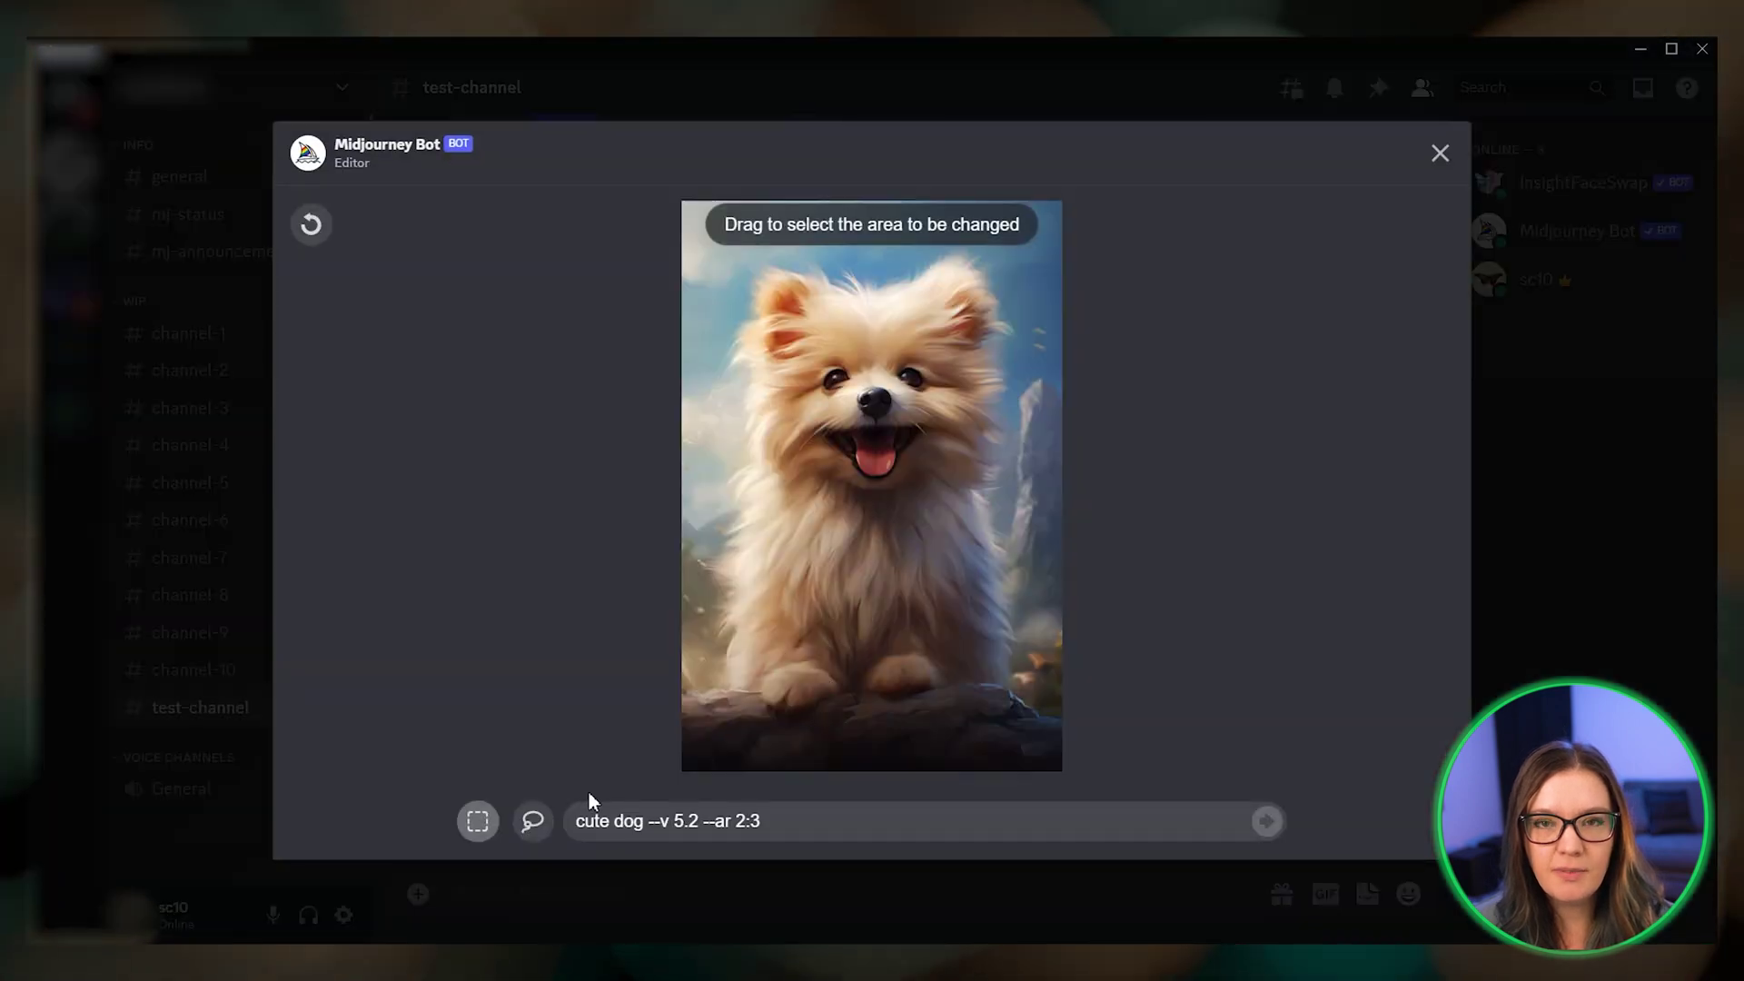
Step: Switch to the lasso tool and loop around the dog's head
{"action": "left_click", "coordinate": [536, 829]}
{"action": "mouse_move", "coordinate": [723, 280]}
{"action": "left_mouse_down"}
{"action": "mouse_move", "coordinate": [908, 336]}
{"action": "mouse_move", "coordinate": [736, 357]}
{"action": "left_mouse_up"}
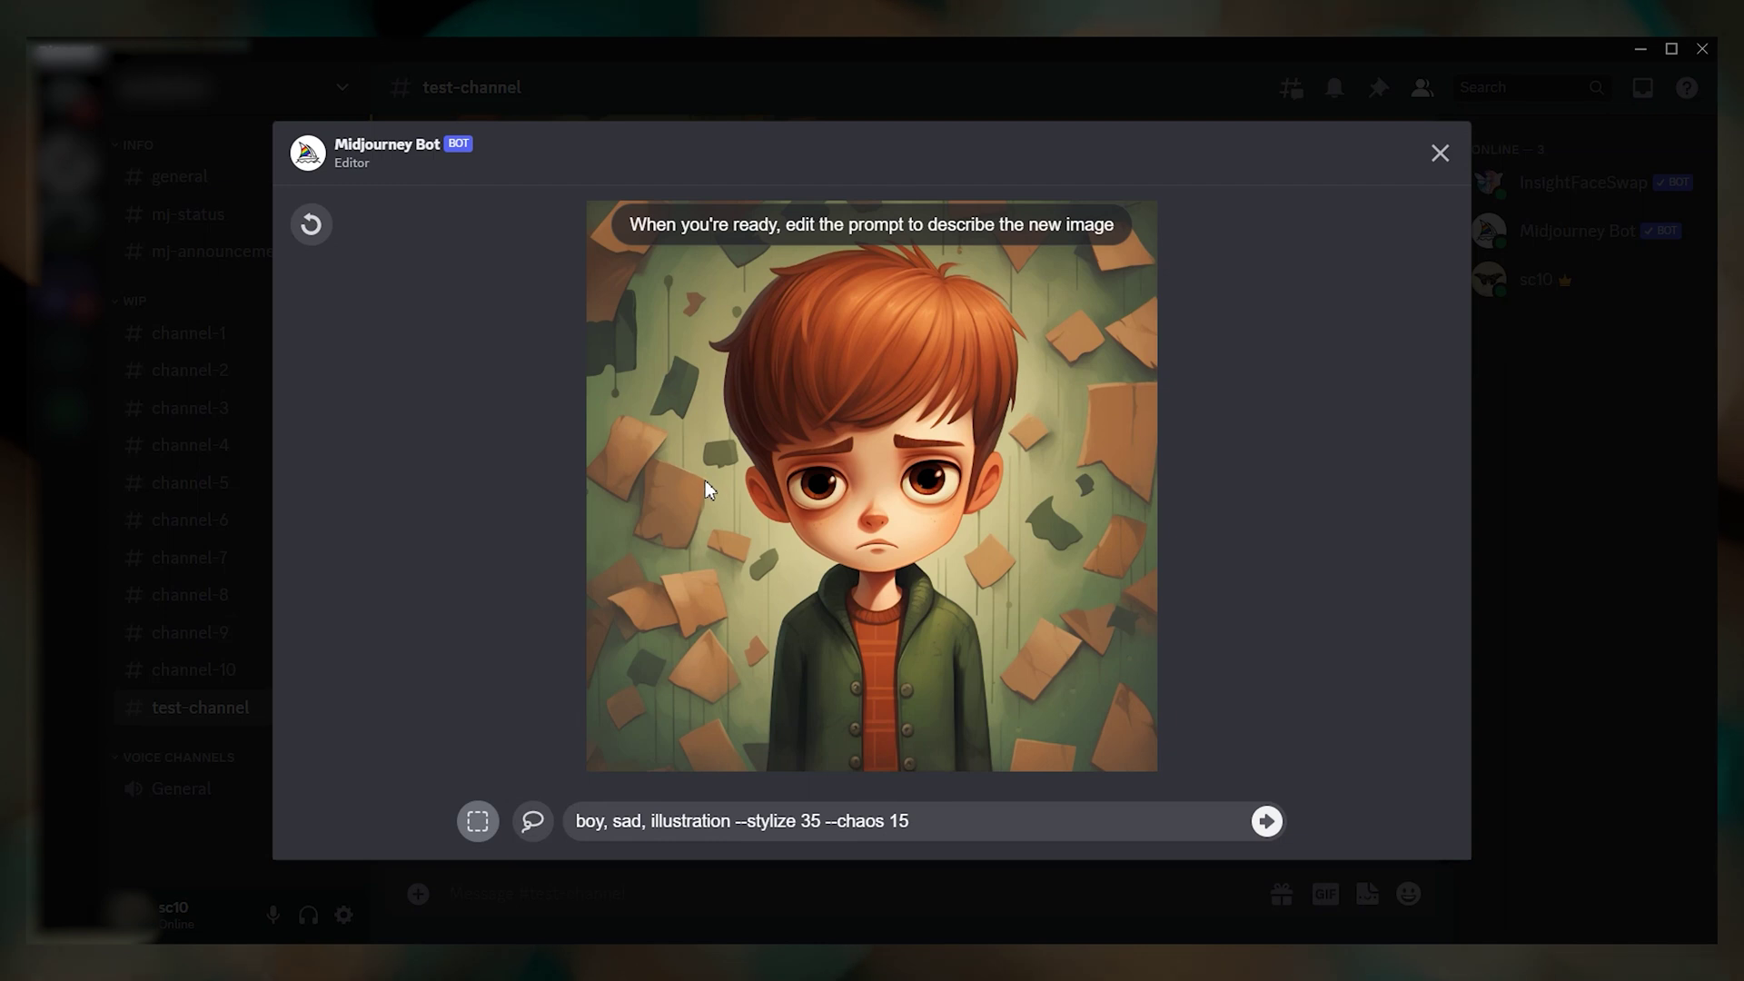
Step: Box the boy's eye, change 'sad' to 'happy' in the prompt, and lasso his left side
{"action": "mouse_move", "coordinate": [705, 481]}
{"action": "left_mouse_down"}
{"action": "mouse_move", "coordinate": [1072, 569]}
{"action": "mouse_move", "coordinate": [1064, 596]}
{"action": "left_mouse_up"}
{"action": "type", "text": "happy"}
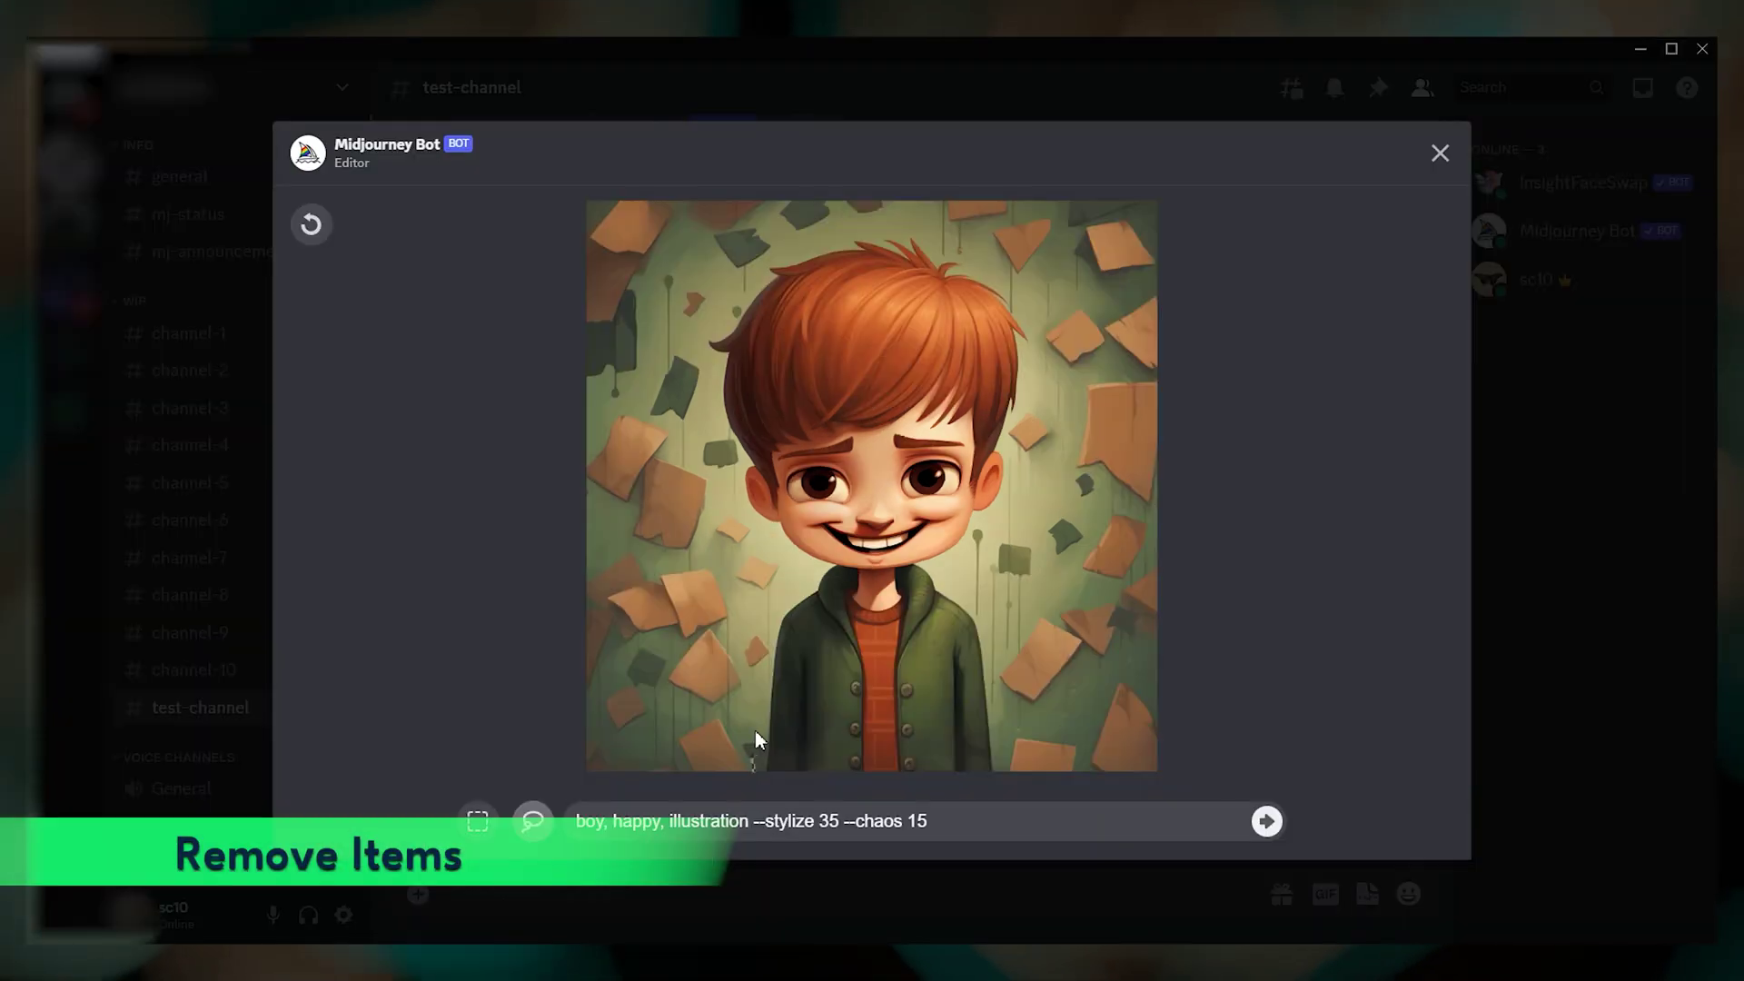
{"action": "mouse_move", "coordinate": [755, 730]}
{"action": "left_mouse_down"}
{"action": "mouse_move", "coordinate": [741, 541]}
{"action": "mouse_move", "coordinate": [674, 364]}
{"action": "mouse_move", "coordinate": [692, 257]}
{"action": "mouse_move", "coordinate": [811, 135]}
{"action": "mouse_move", "coordinate": [945, 146]}
{"action": "left_mouse_up"}
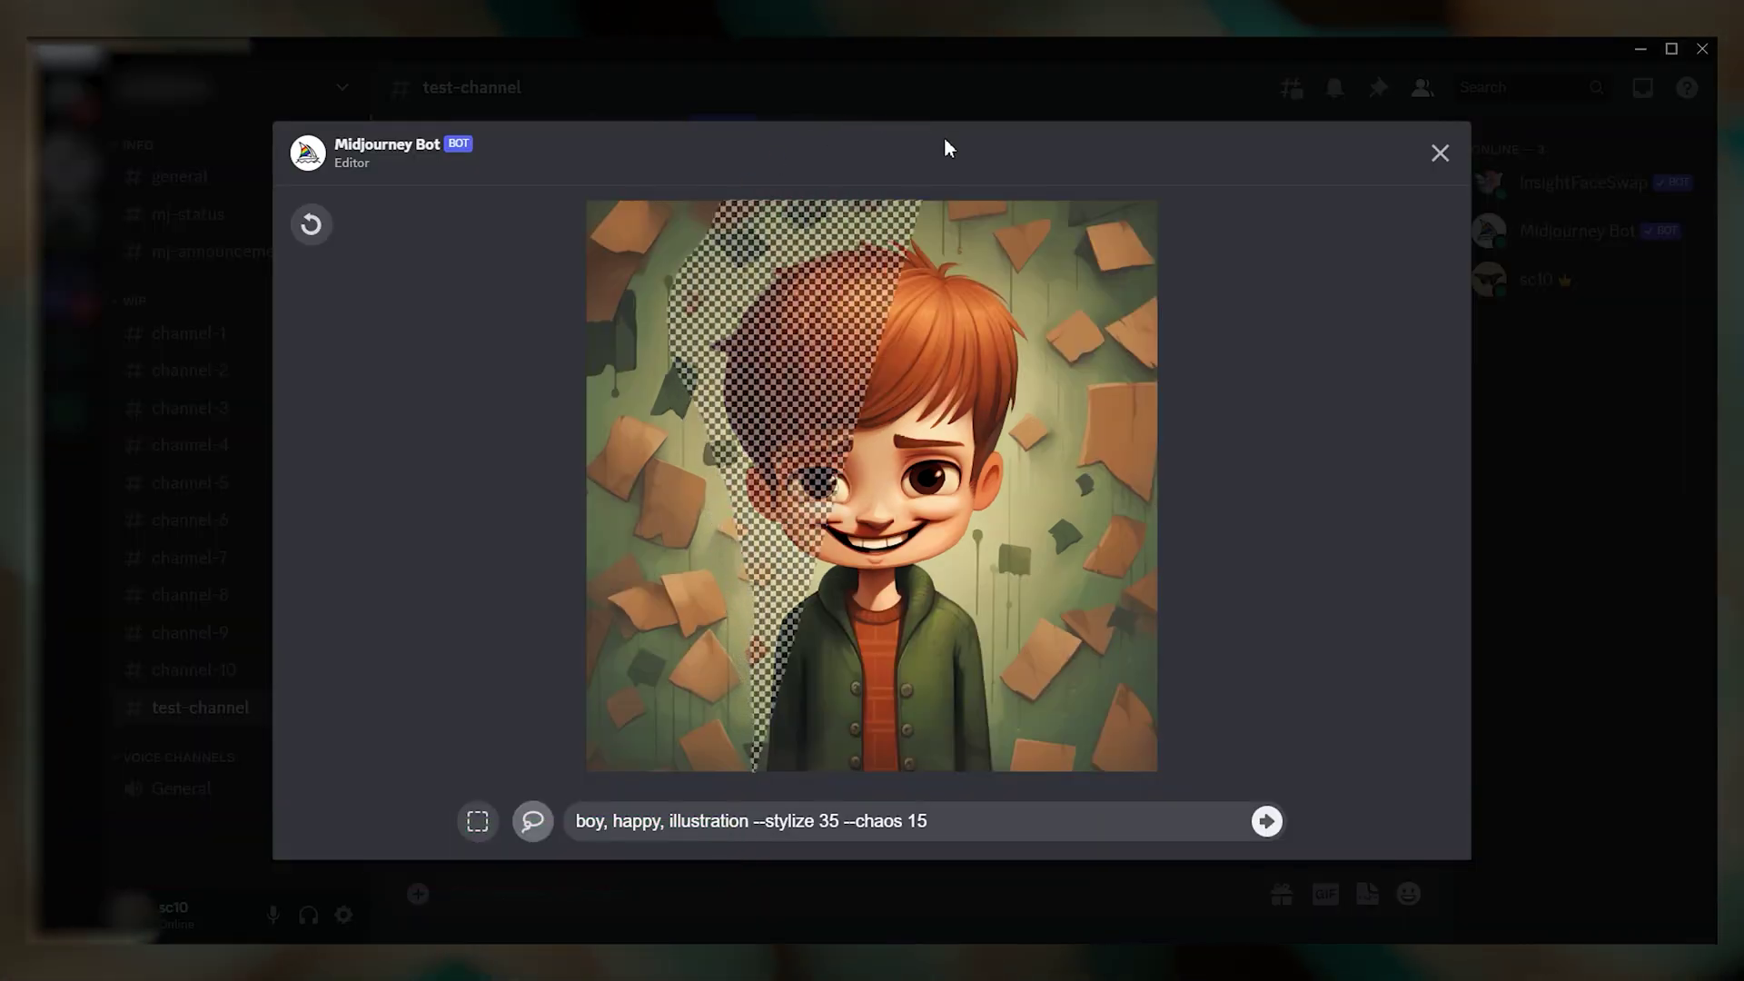
{"action": "left_click_drag", "start_coordinate": [1034, 593], "coordinate": [1039, 772]}
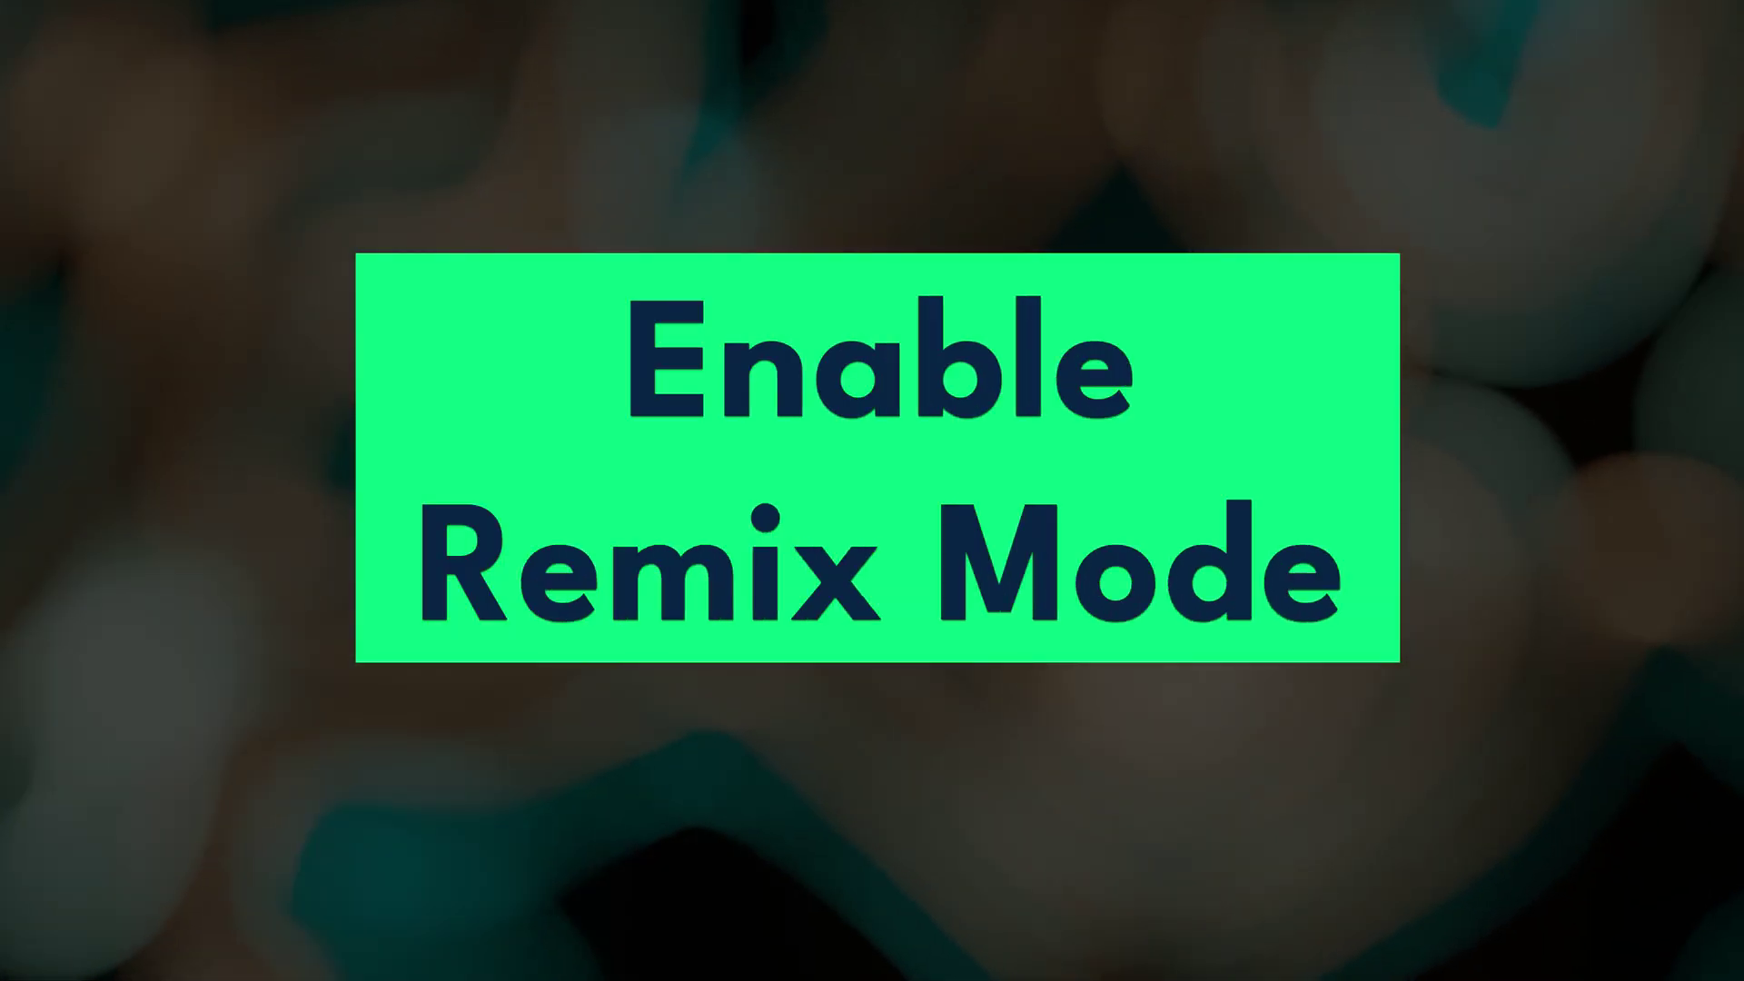
Step: Mask the lower right of the mountain scene and change the prompt to 'fantasy castle'
{"action": "mouse_move", "coordinate": [845, 518]}
{"action": "left_mouse_down"}
{"action": "mouse_move", "coordinate": [1028, 756]}
{"action": "mouse_move", "coordinate": [847, 516]}
{"action": "left_mouse_up"}
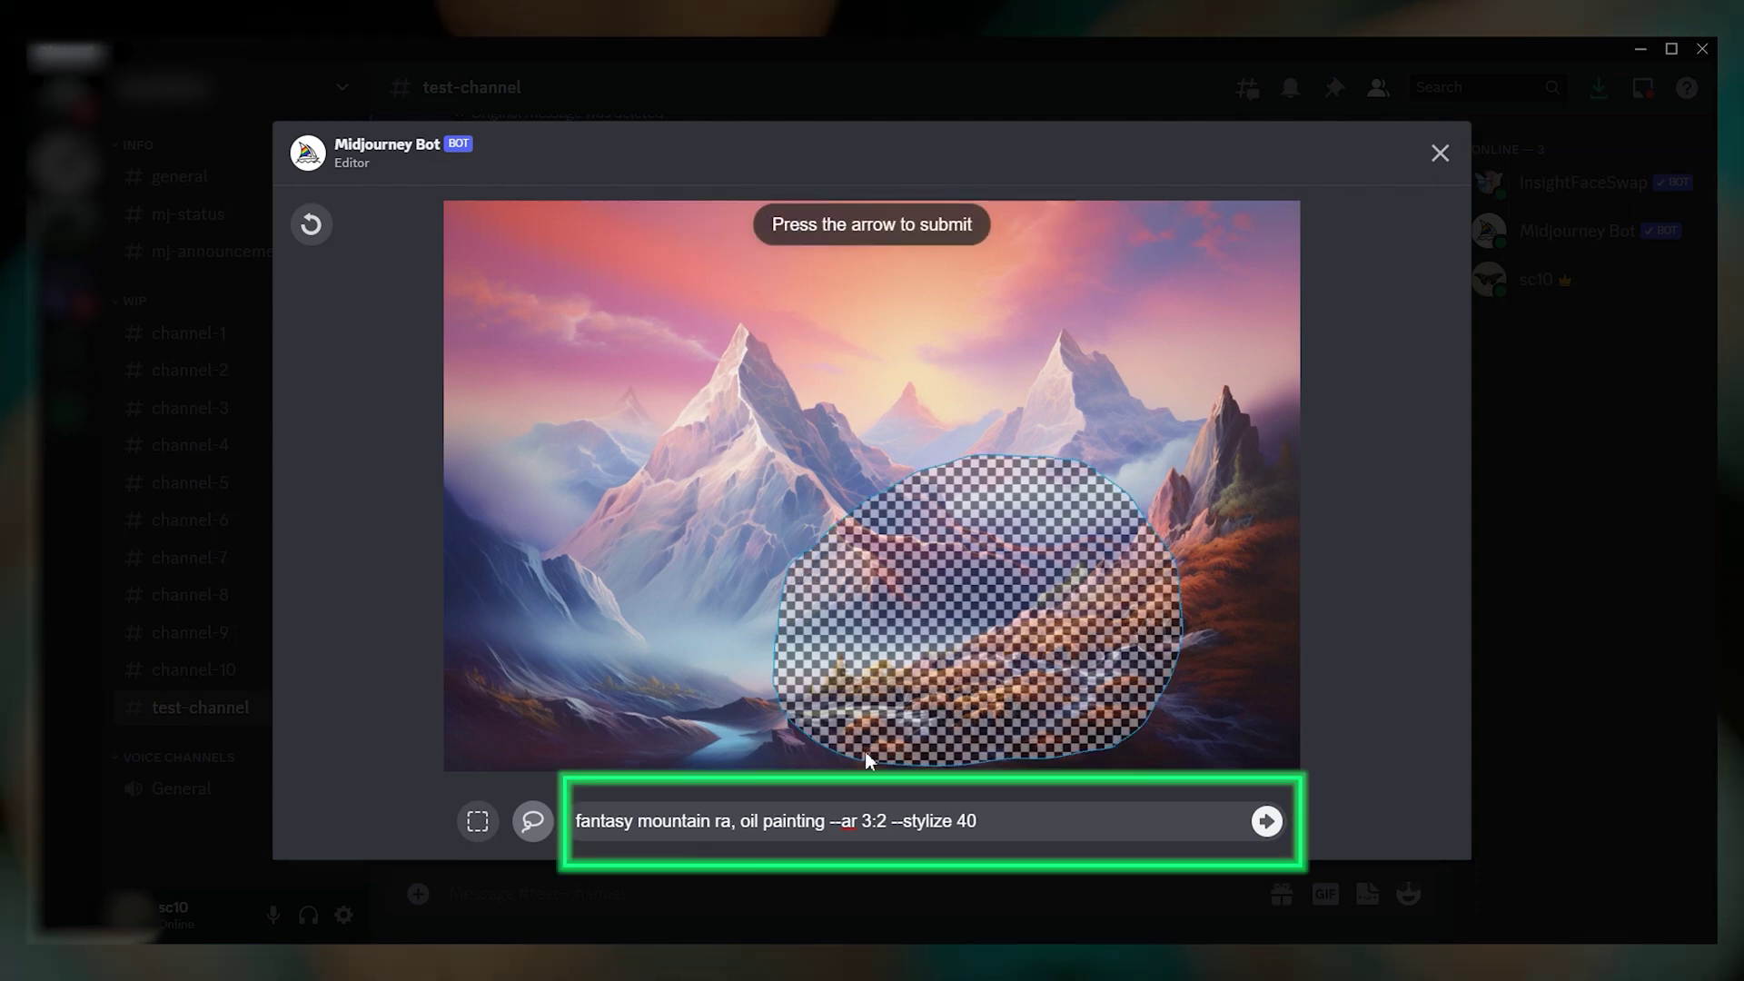
{"action": "key", "text": "BackSpace"}
{"action": "key", "text": "BackSpace"}
{"action": "key", "text": "BackSpace"}
{"action": "key", "text": "BackSpace"}
{"action": "key", "text": "BackSpace"}
{"action": "key", "text": "BackSpace"}
{"action": "key", "text": "BackSpace"}
{"action": "key", "text": "BackSpace"}
{"action": "key", "text": "BackSpace"}
{"action": "key", "text": "BackSpace"}
{"action": "key", "text": "BackSpace"}
{"action": "type", "text": "cast"}
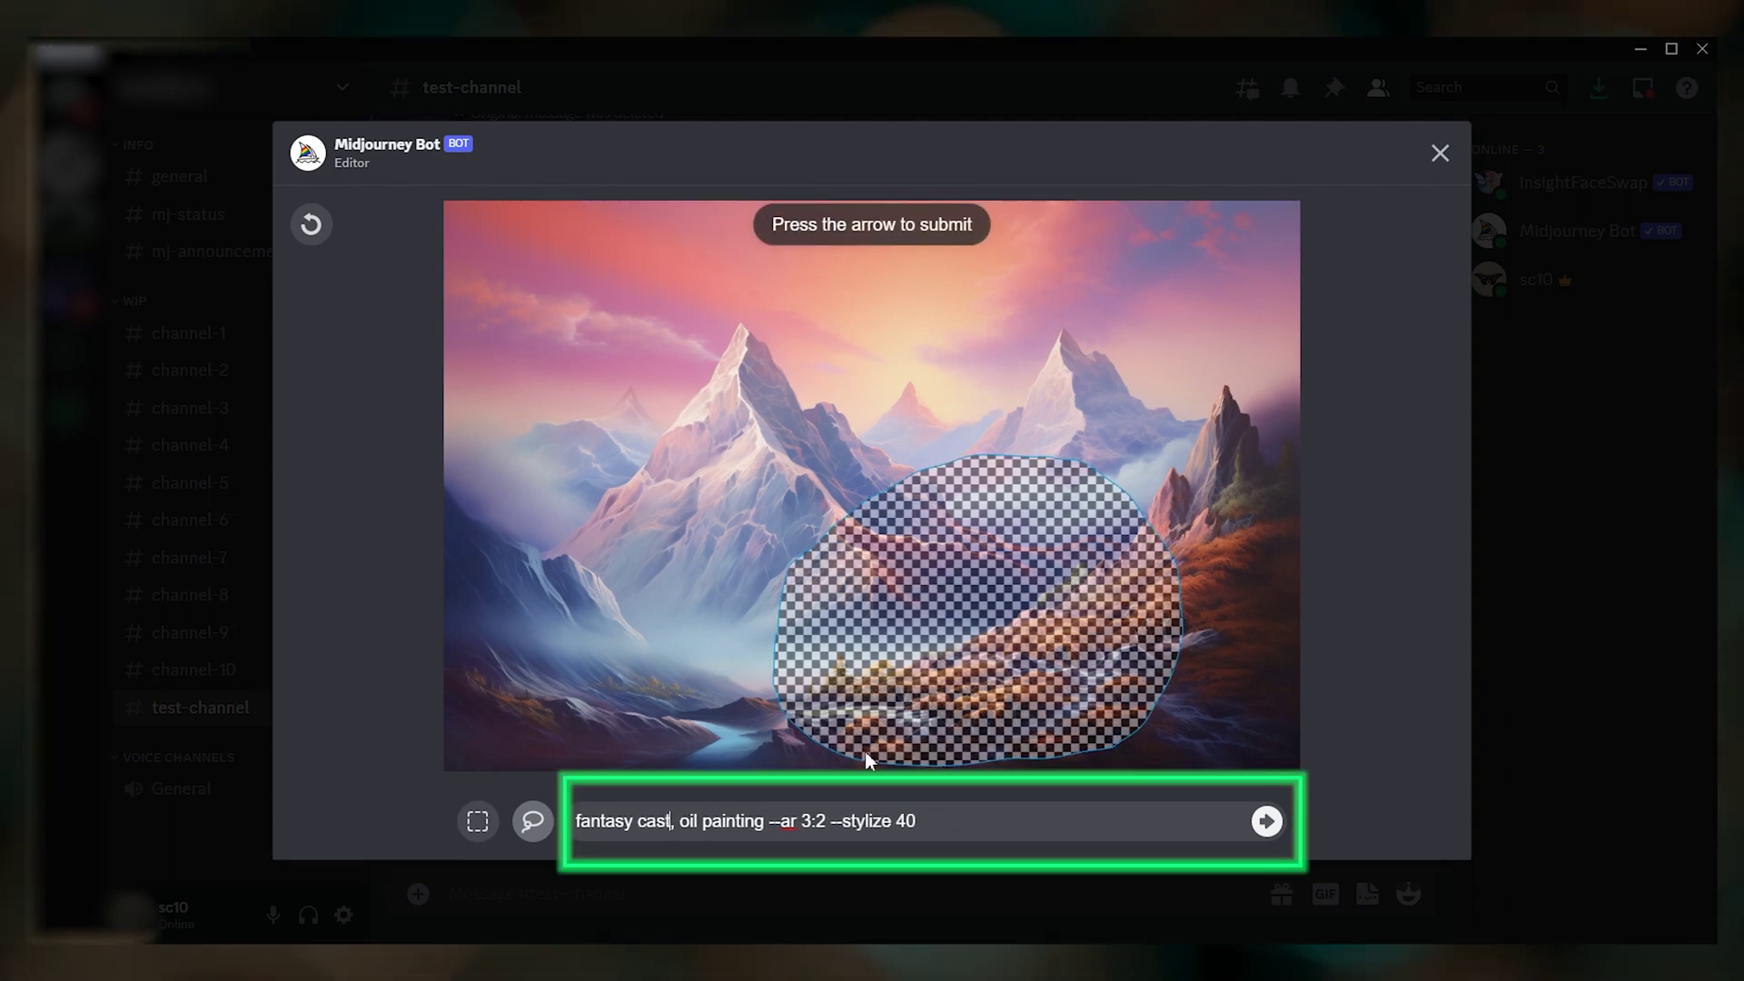
{"action": "type", "text": "le"}
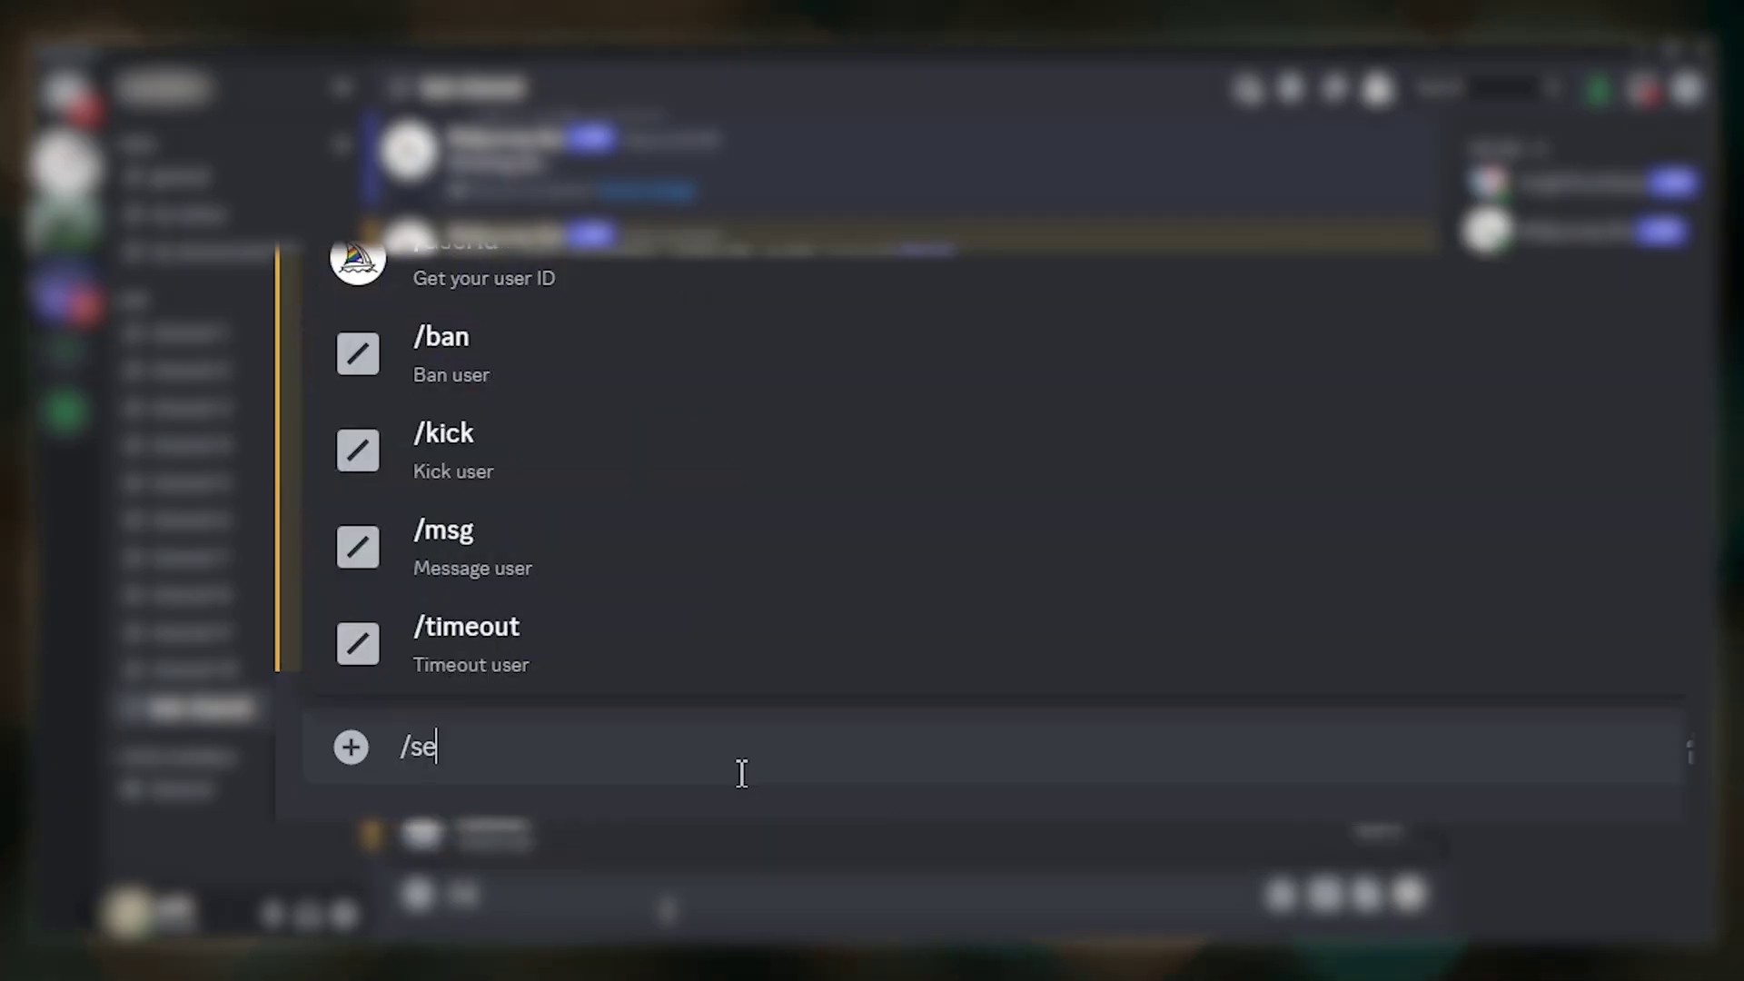
Step: Run /settings to show Remix mode enabled, then start an /imagine command
{"action": "type", "text": "tti"}
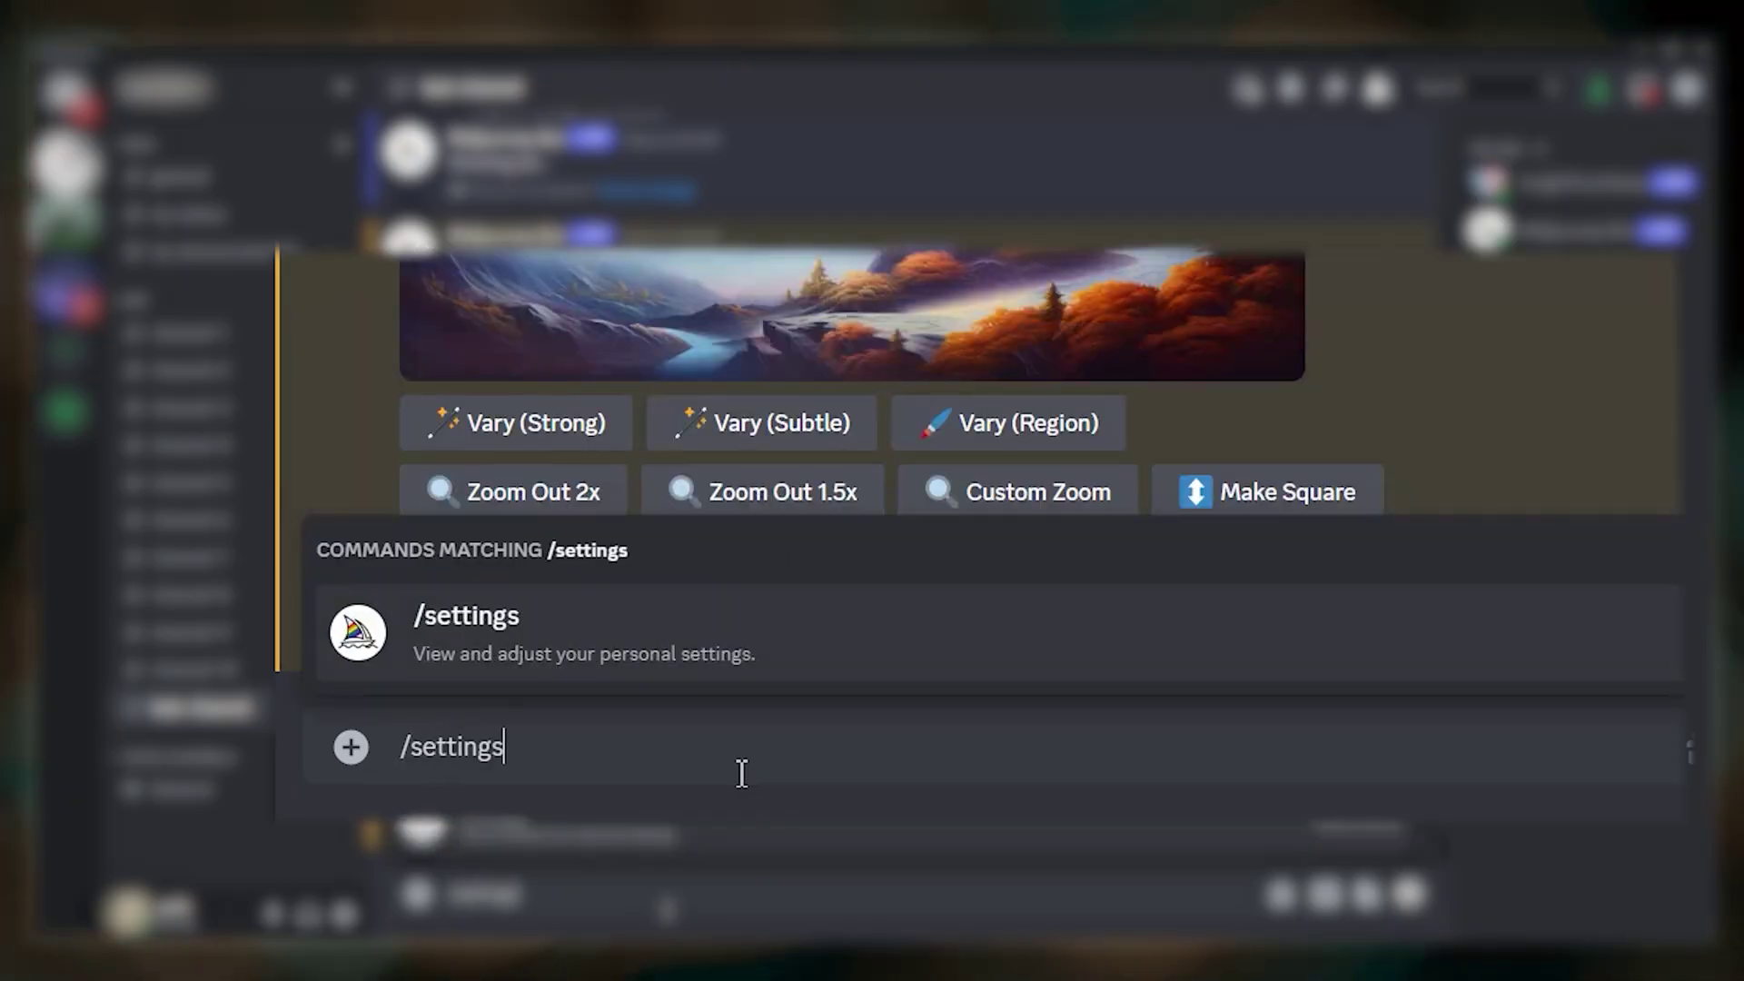
{"action": "type", "text": "ngs"}
{"action": "key", "text": "Return"}
{"action": "key", "text": "Return"}
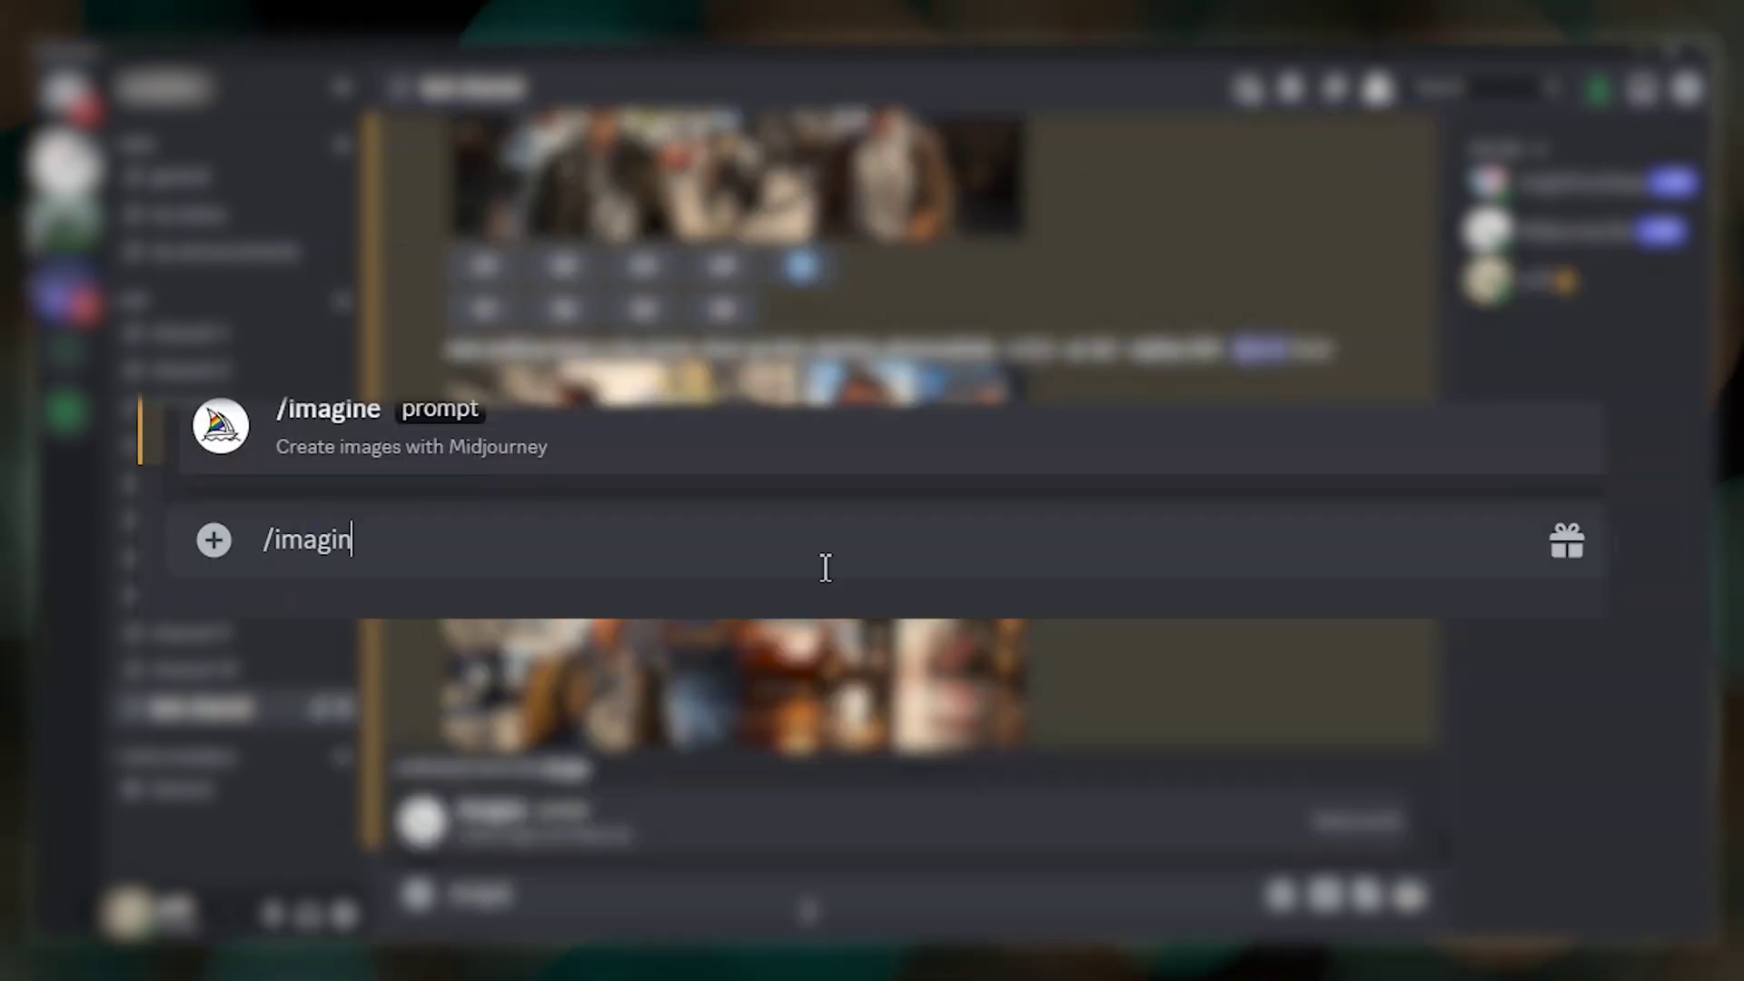
{"action": "key", "text": "Tab"}
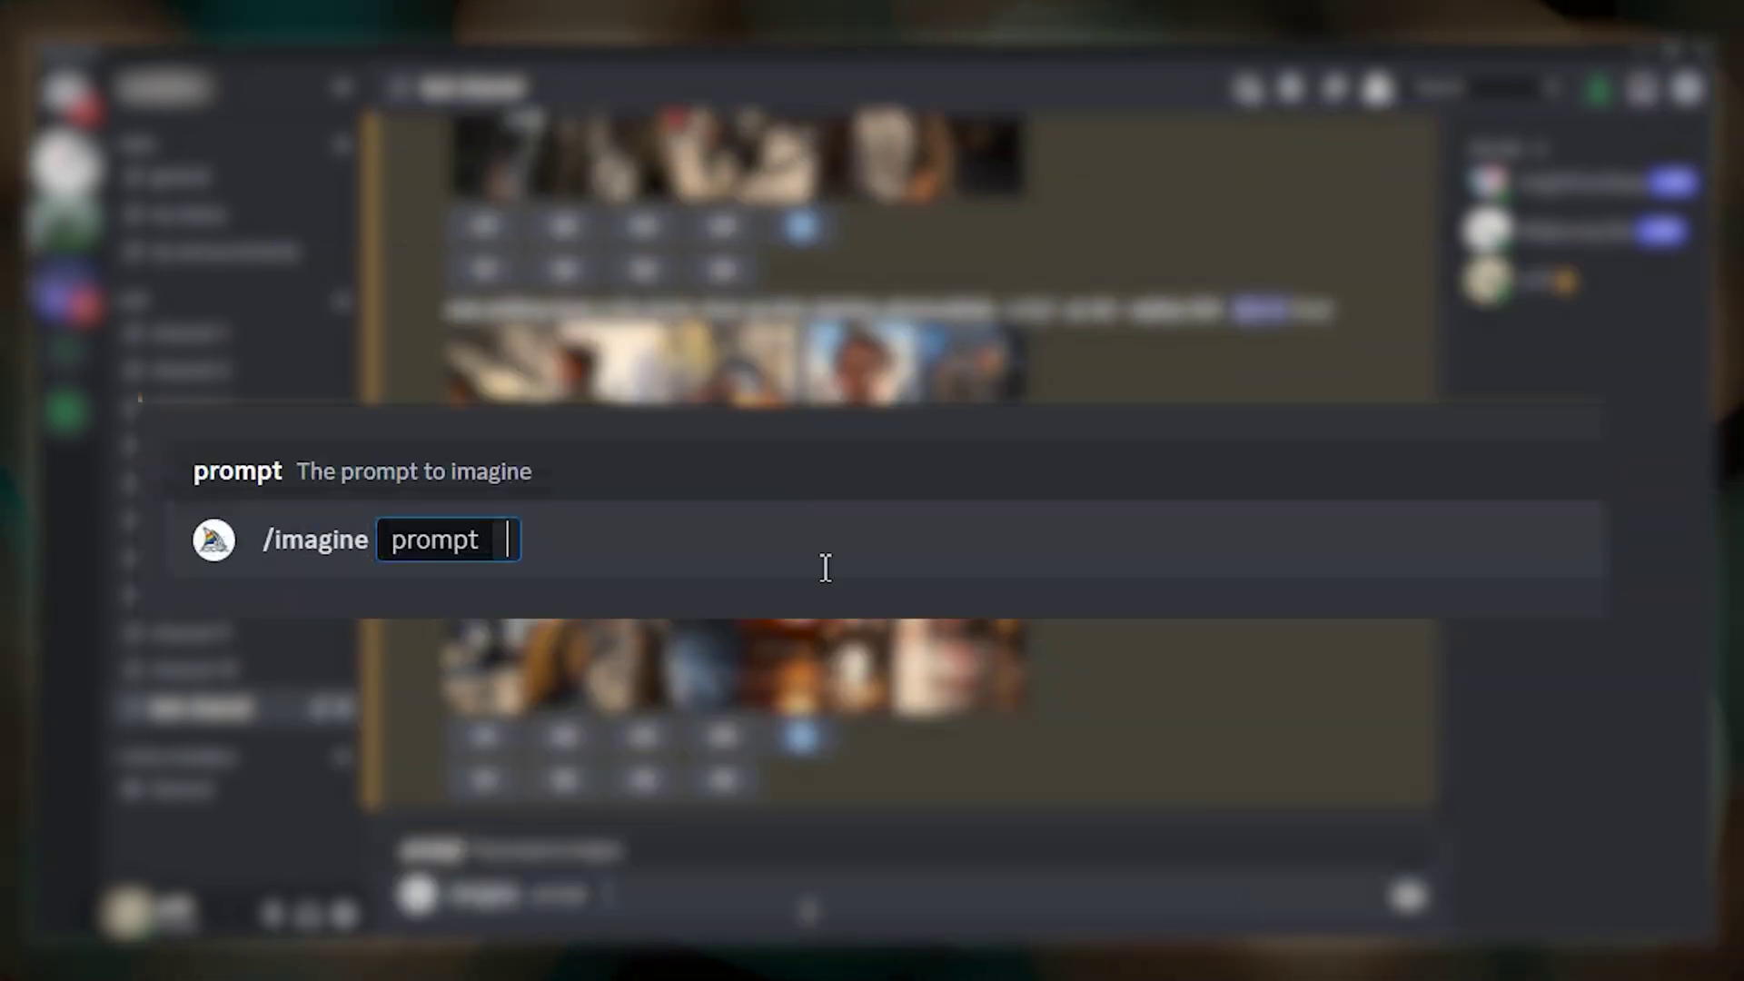
Step: Submit 'man walking down a city street, close-up shot, daytime, photorealistic --v 5.2 --stylize 250'
{"action": "type", "text": "man walking down a ci"}
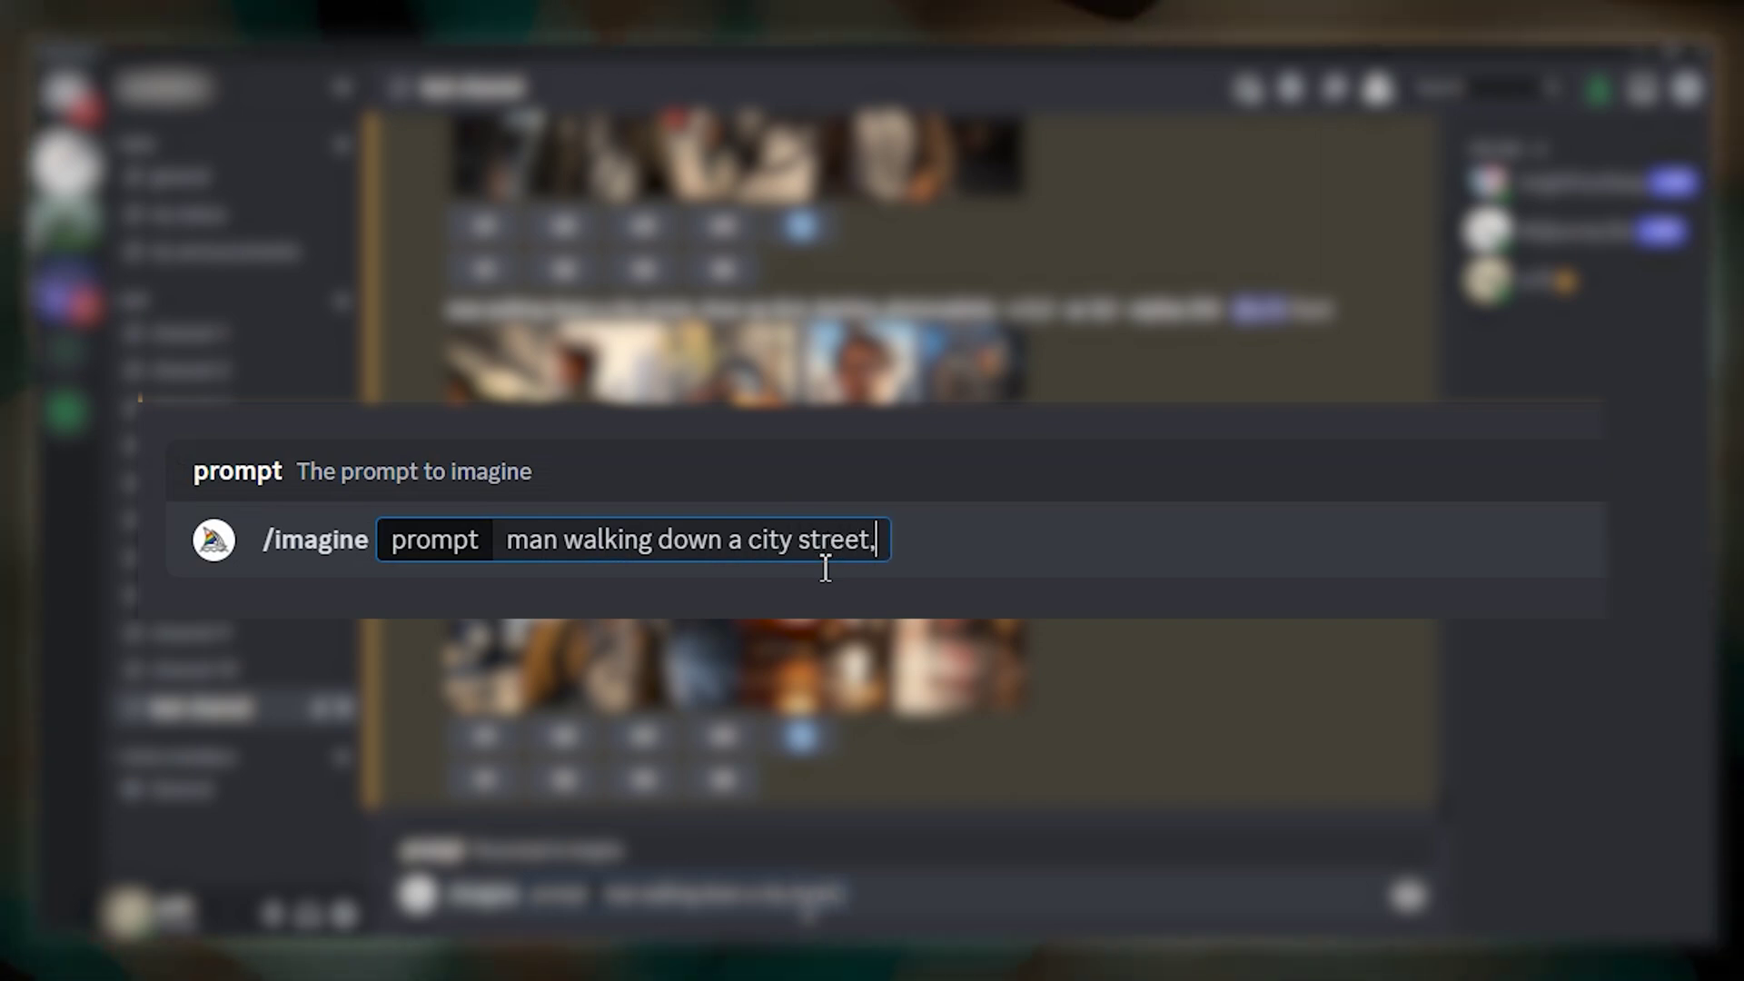
{"action": "type", "text": "ty street, close-up shot, daytime, p"}
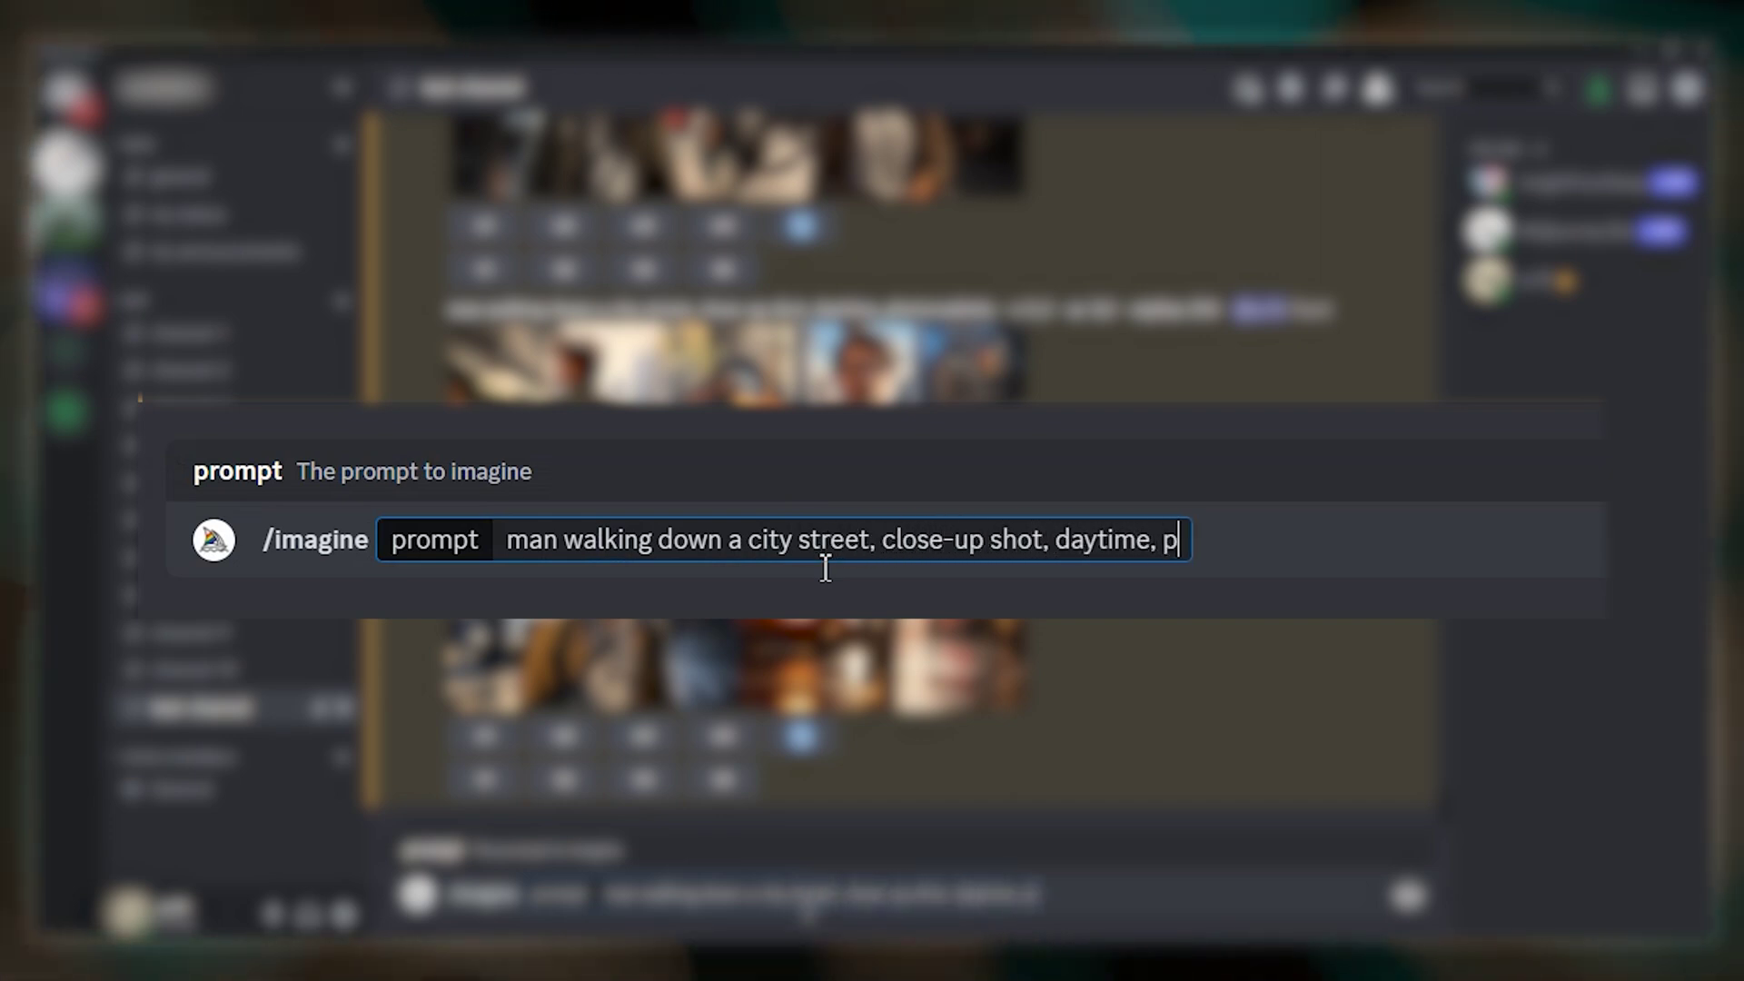
{"action": "type", "text": "hotorealistic "}
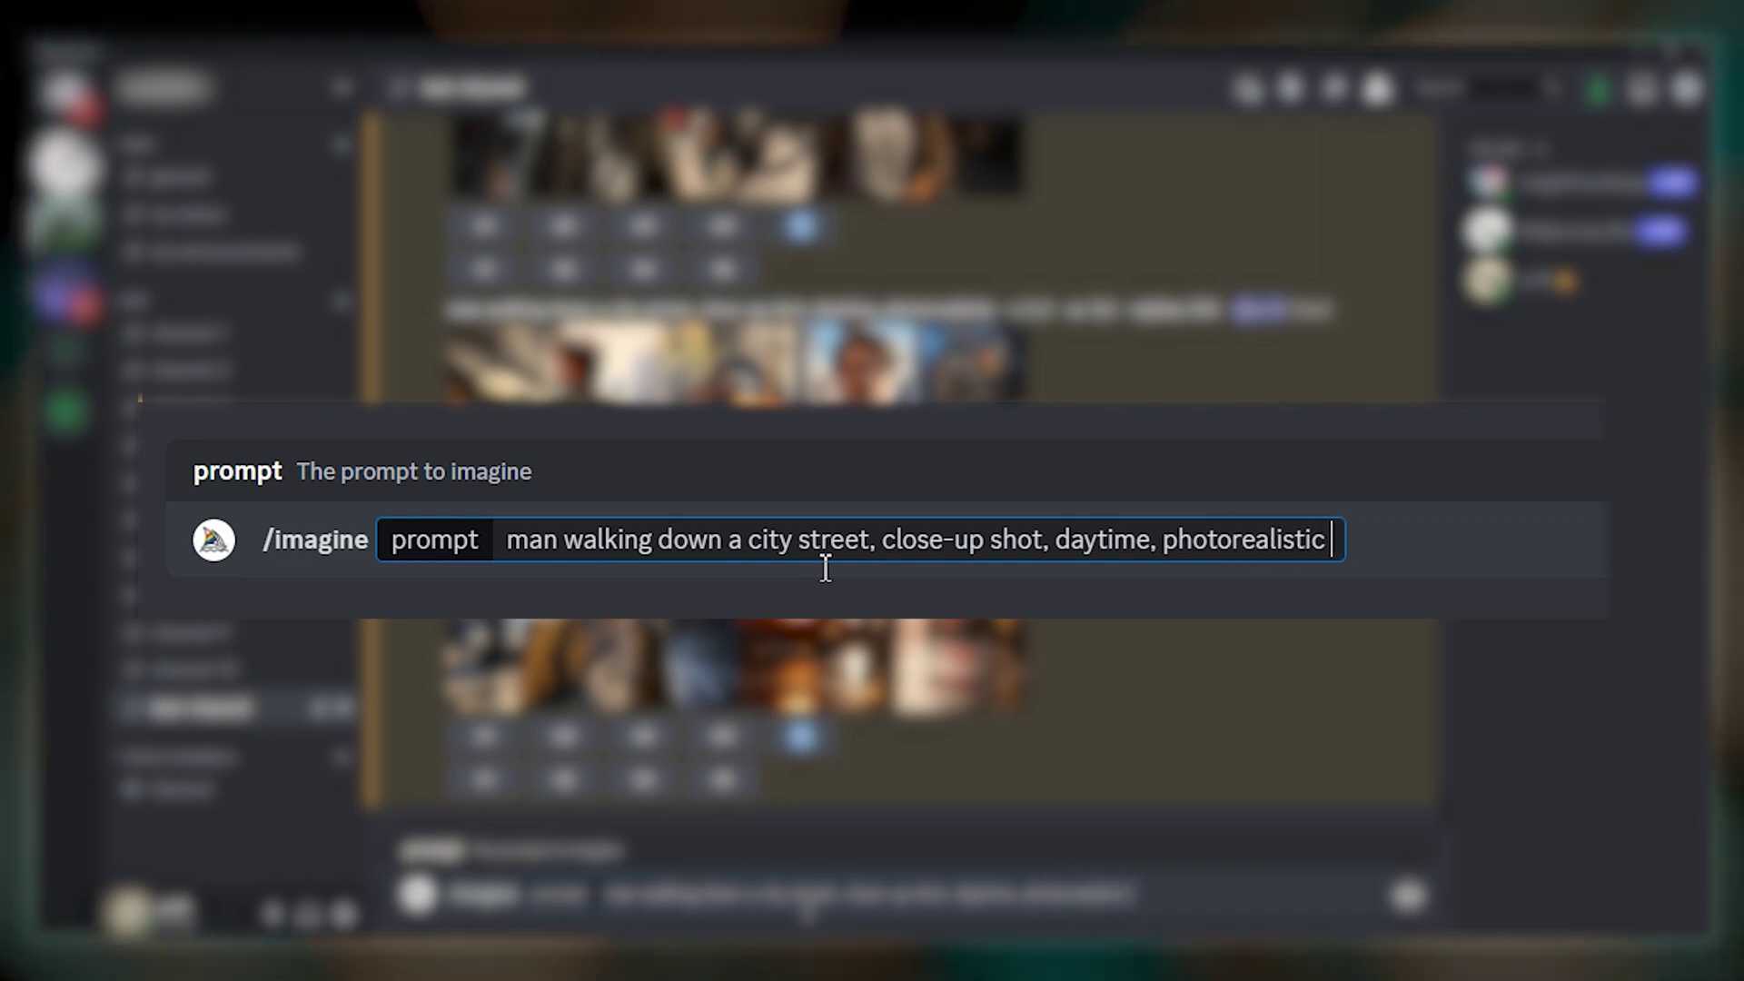
{"action": "type", "text": "--v 5.2 --stylize 250"}
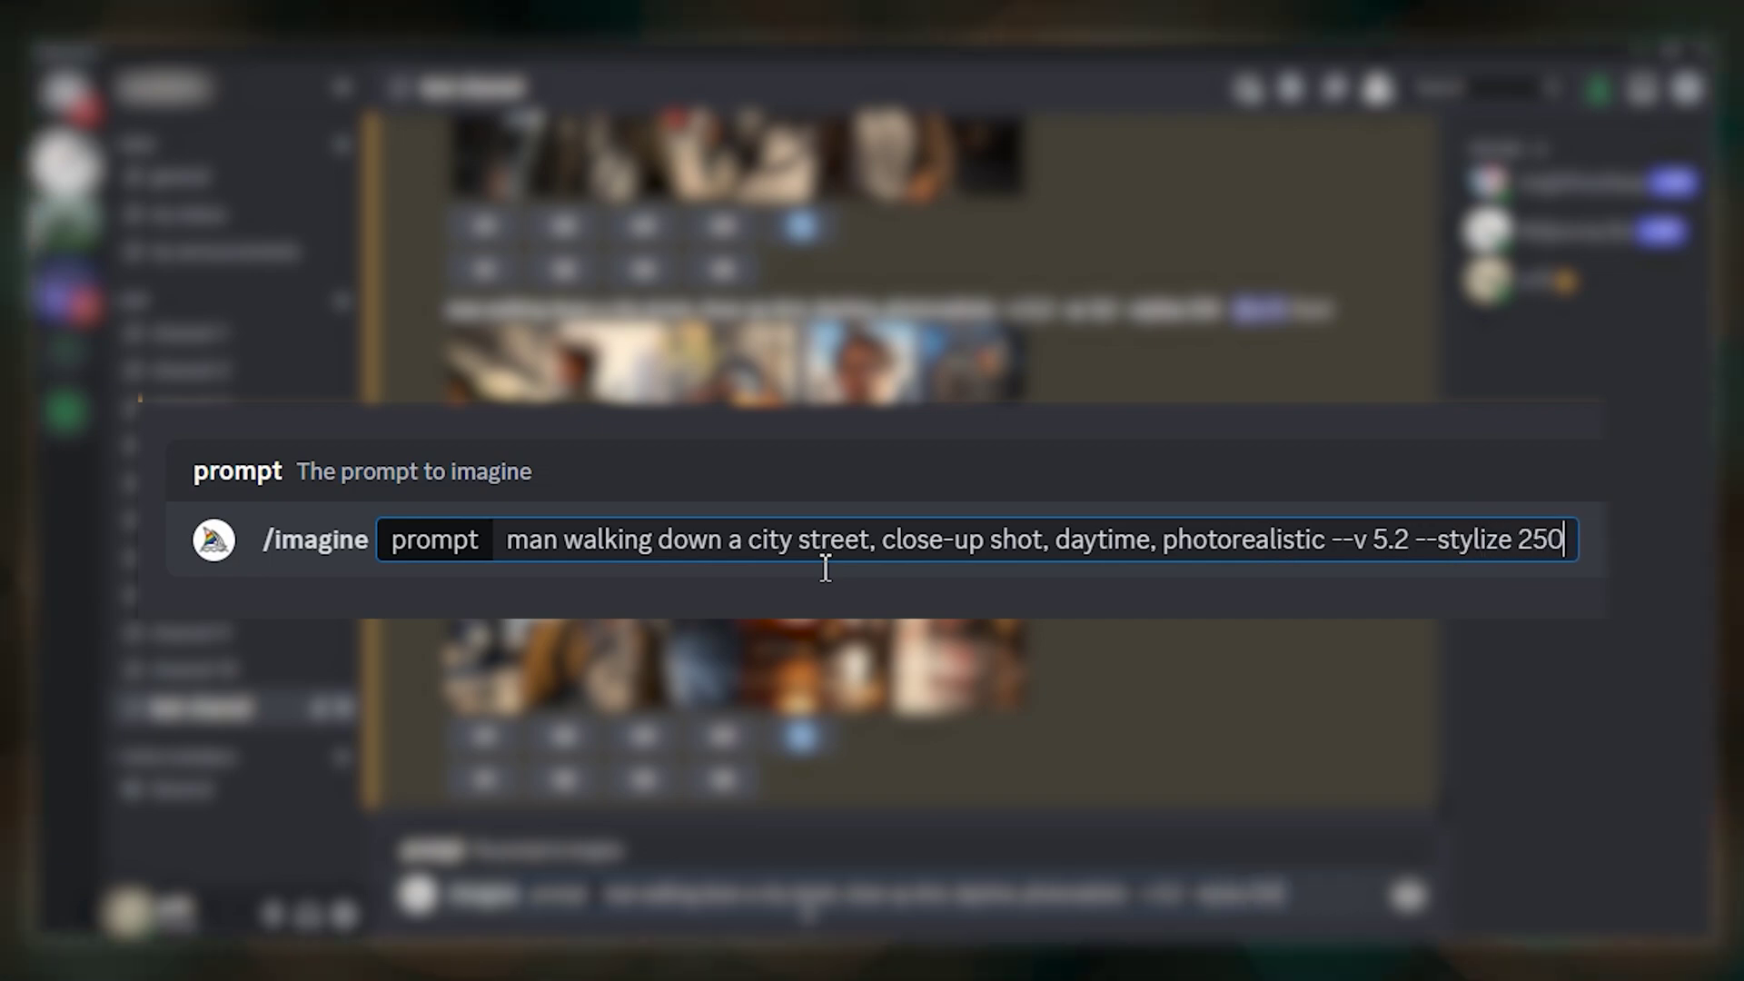
{"action": "key", "text": "Return"}
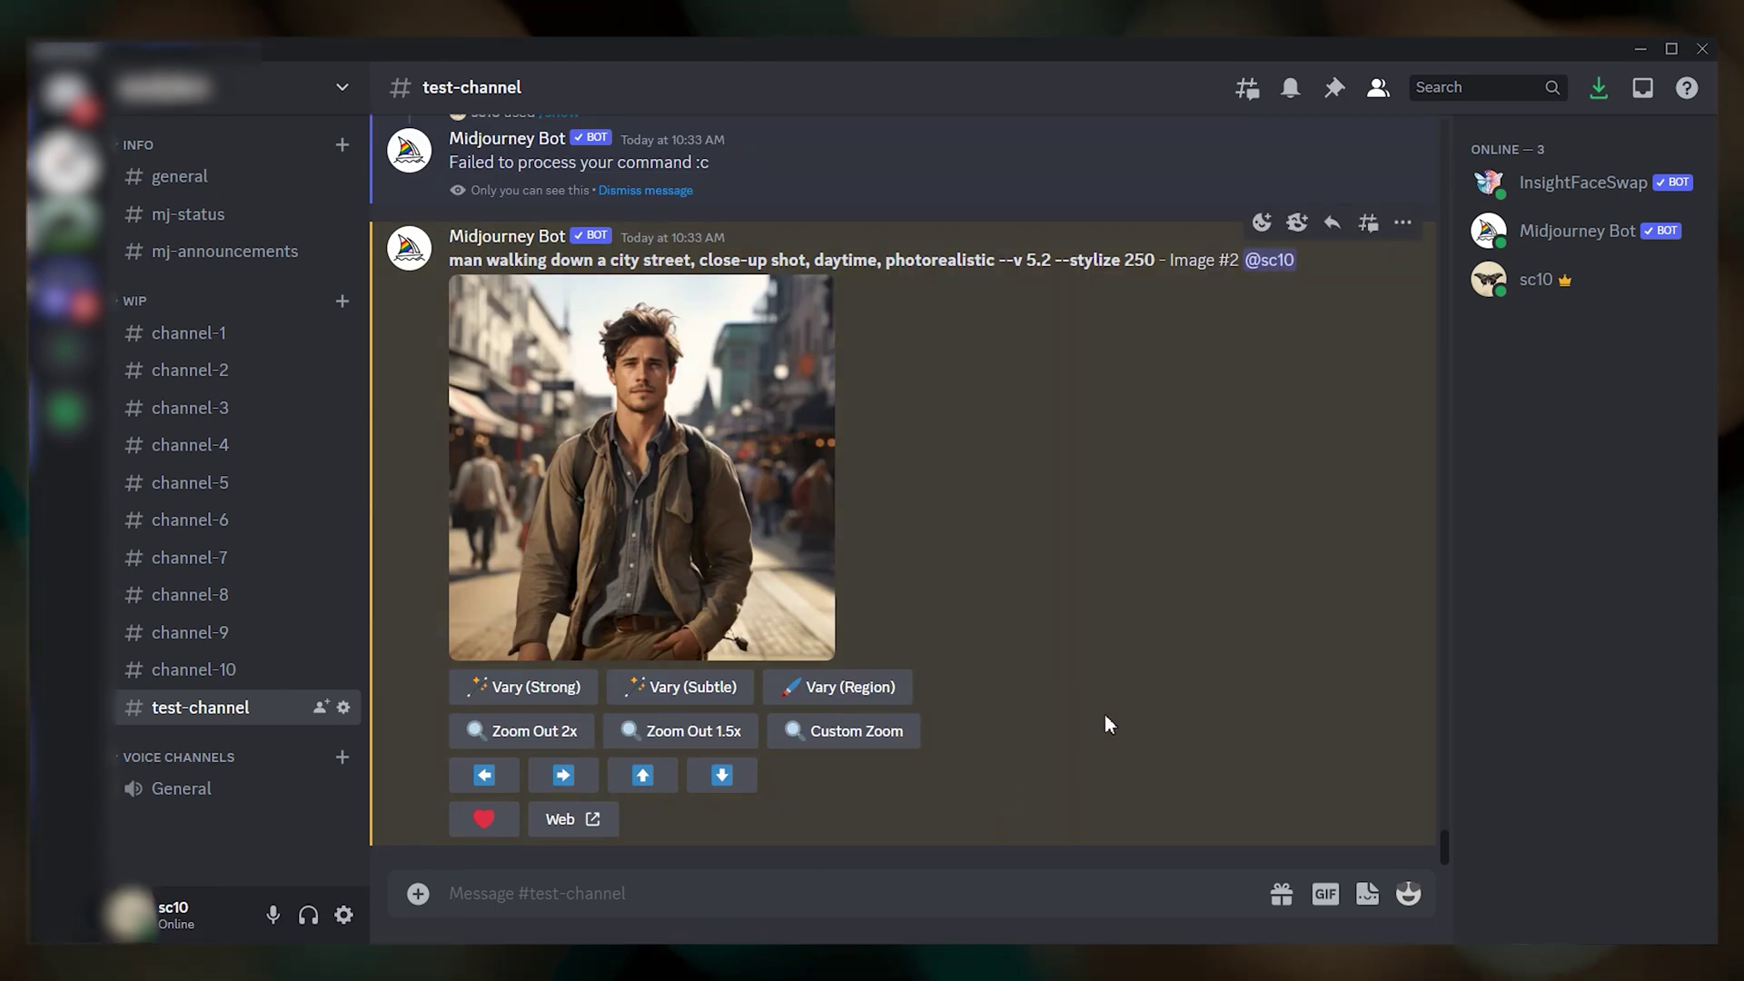
Step: Open Vary (Region) on the generated city-street man image
{"action": "left_click", "coordinate": [876, 687]}
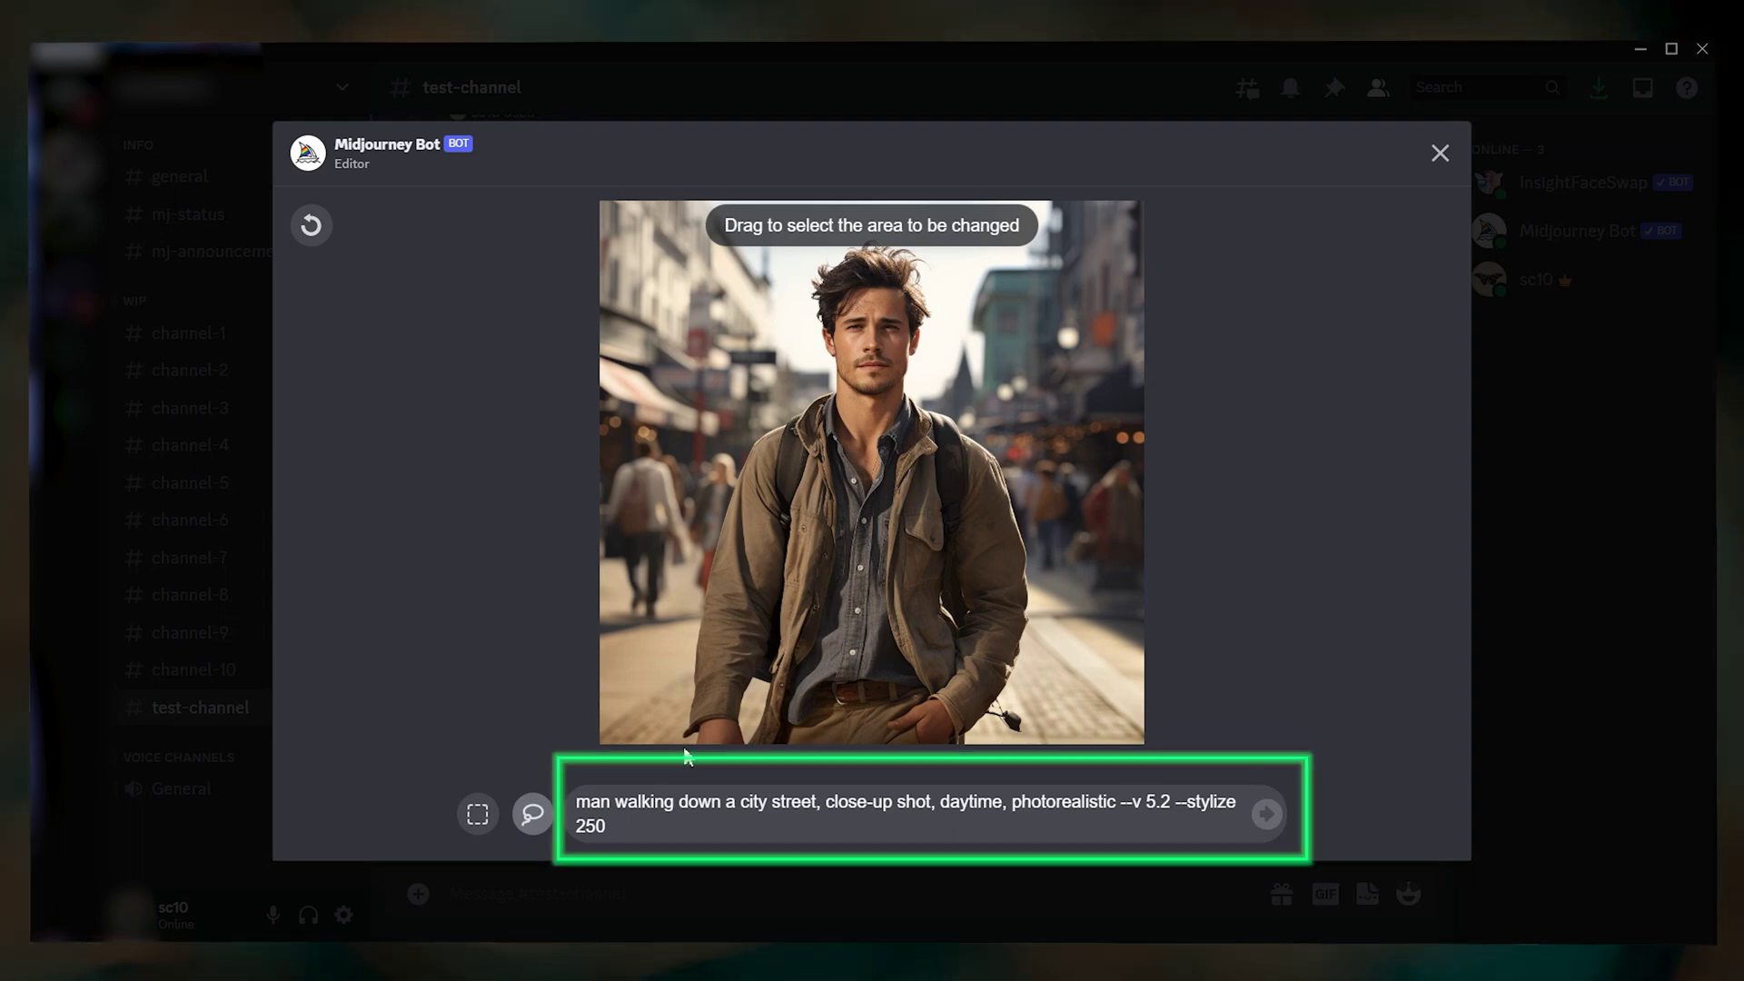
Step: Lasso around the man's jacket and add 'red jacket' at the start of the prompt
{"action": "left_click_drag", "start_coordinate": [685, 752], "coordinate": [690, 556]}
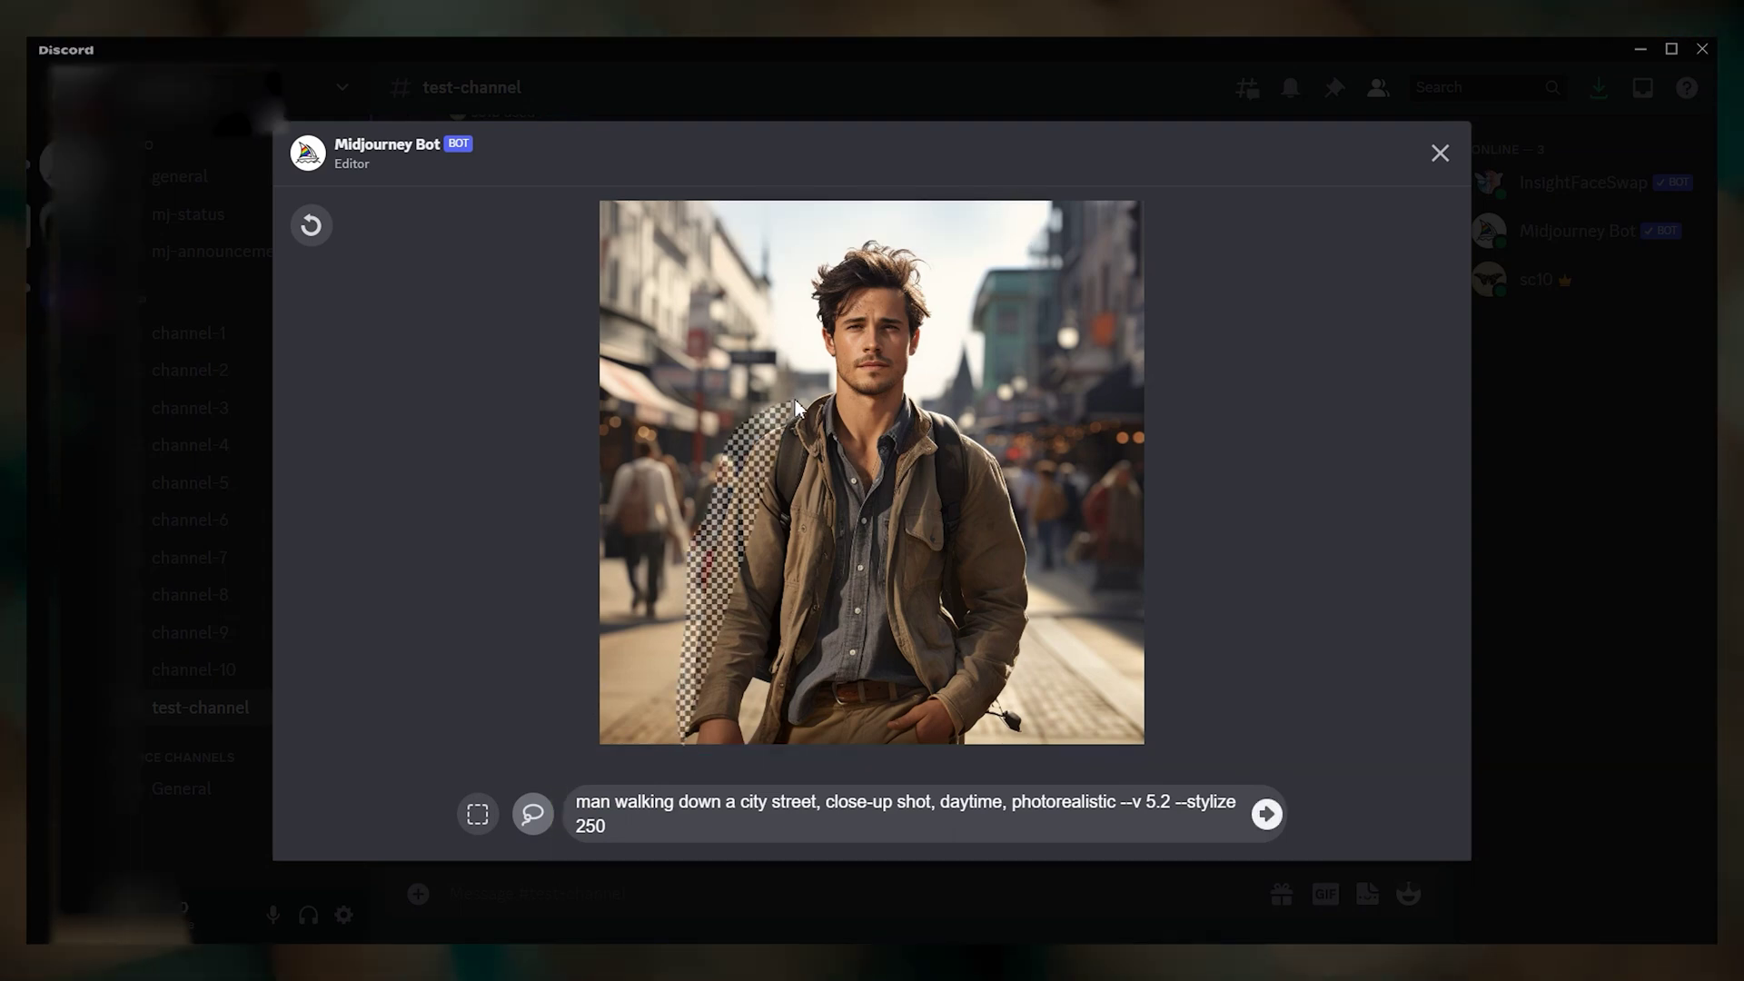
{"action": "mouse_move", "coordinate": [825, 389]}
{"action": "left_mouse_down"}
{"action": "mouse_move", "coordinate": [881, 415]}
{"action": "mouse_move", "coordinate": [925, 384]}
{"action": "mouse_move", "coordinate": [1006, 449]}
{"action": "left_mouse_up"}
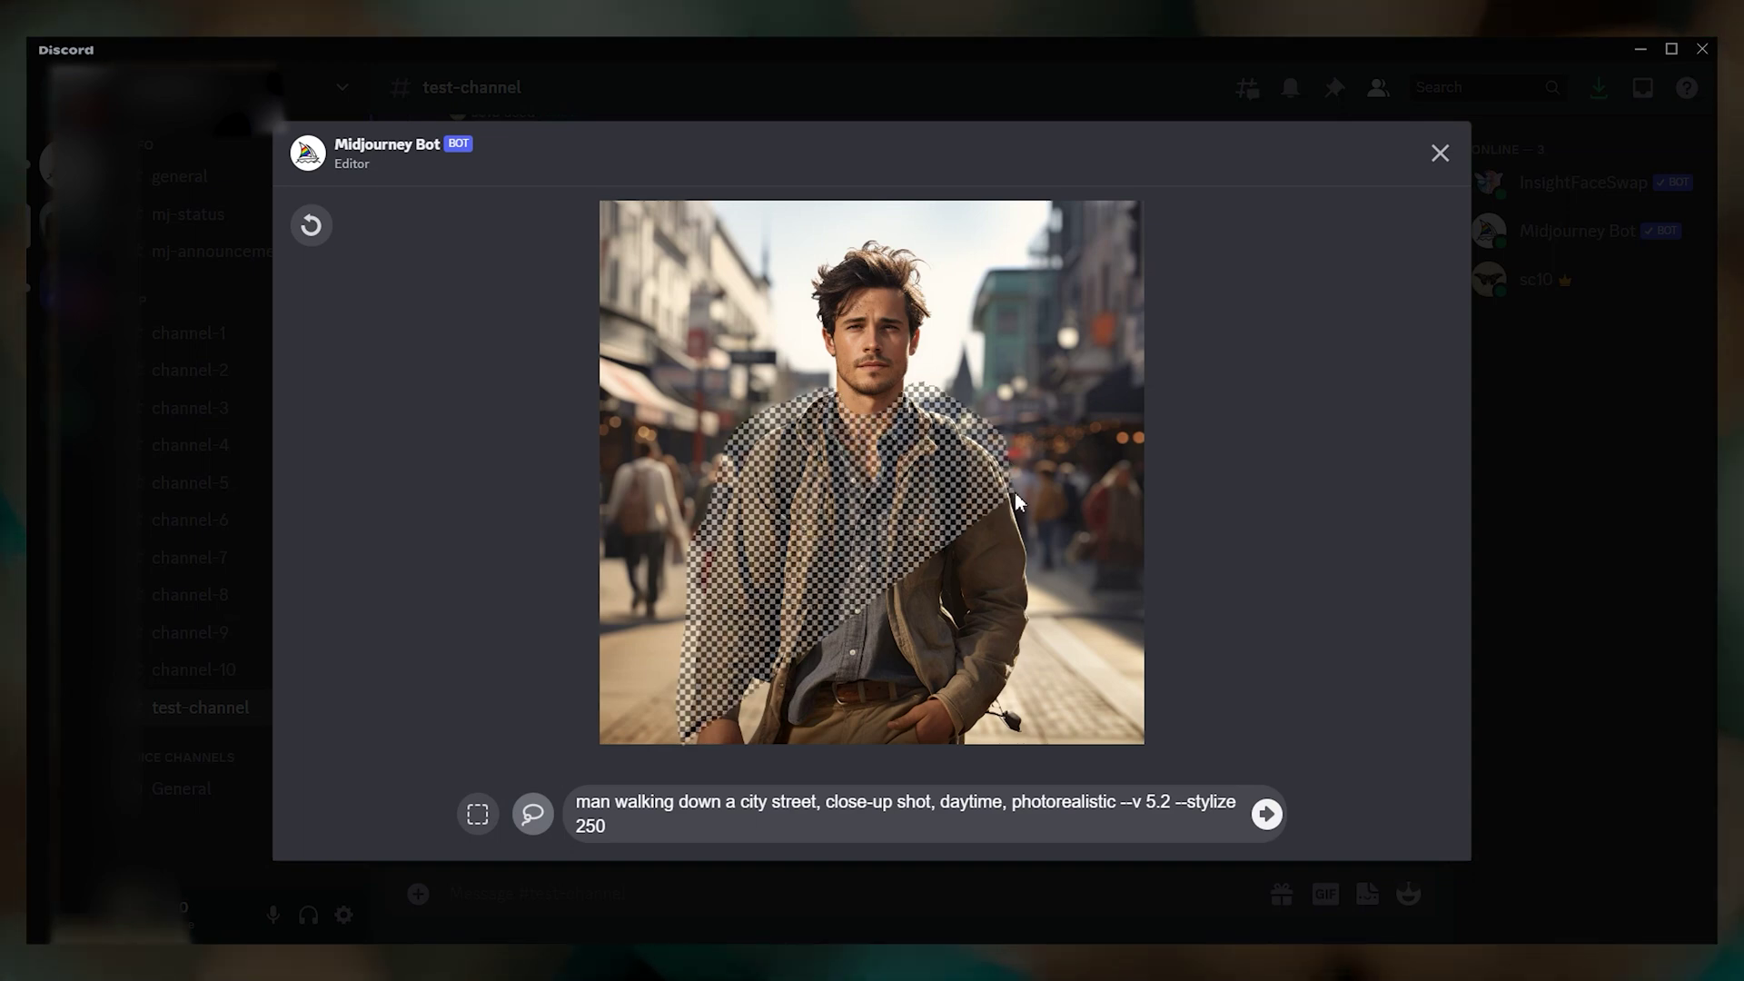
{"action": "left_click_drag", "start_coordinate": [1046, 552], "coordinate": [1005, 759]}
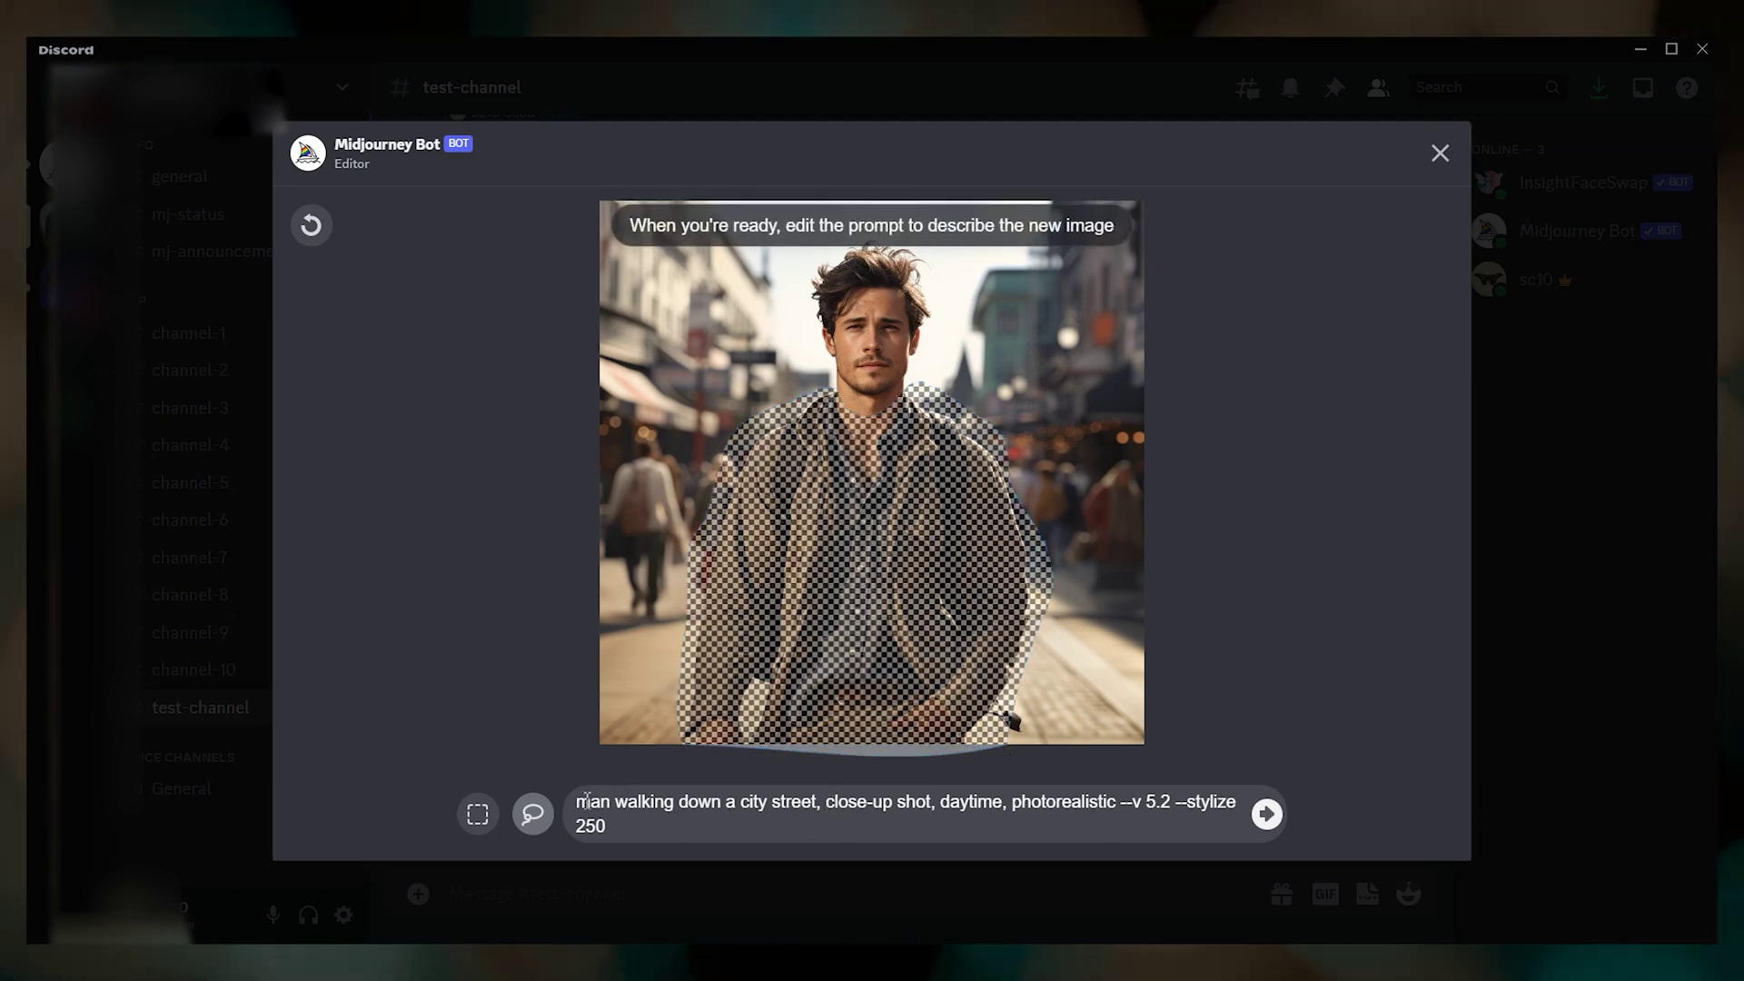
{"action": "type", "text": "red jacket"}
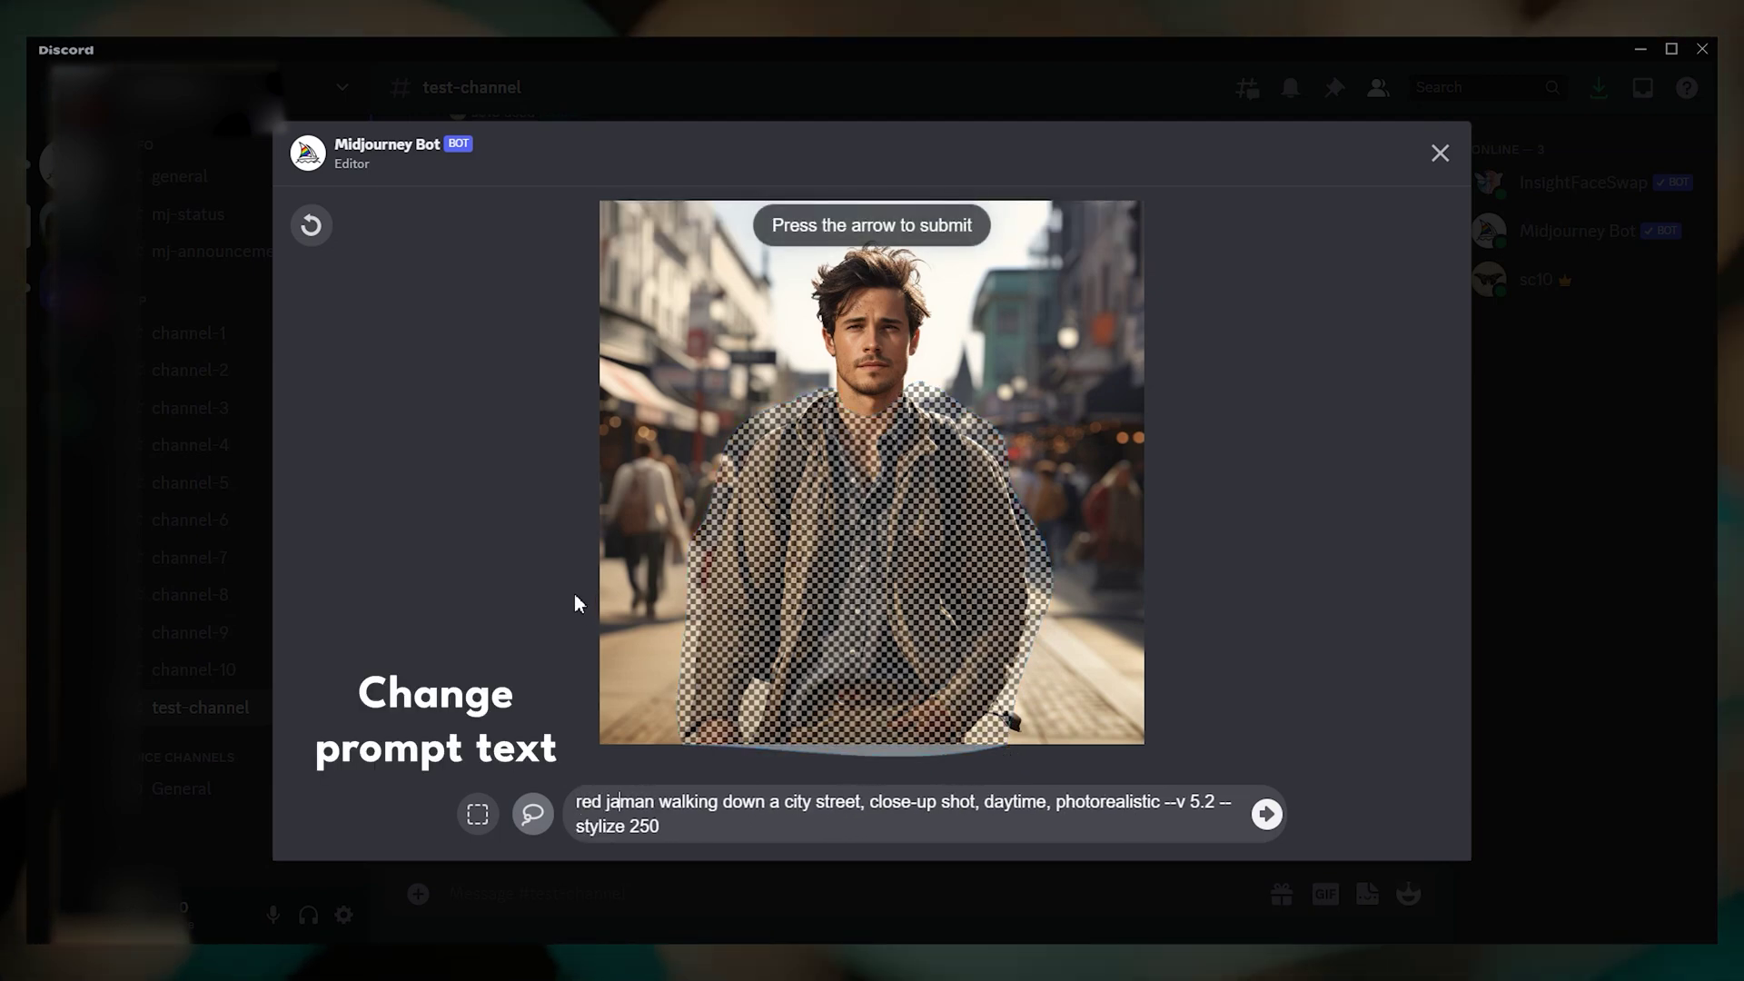